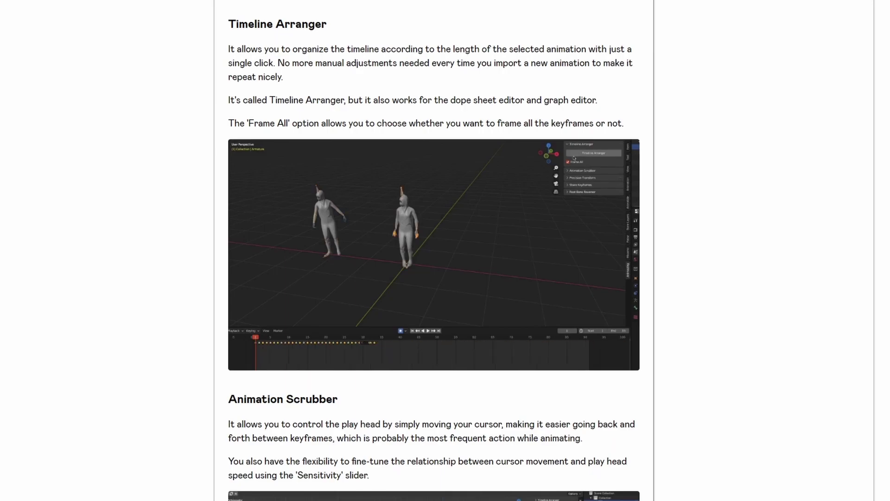
Step: Scroll the Animazing article down to the Root Bone Reverser section and its closing notes
{"action": "scroll", "coordinate": [435, 250], "scroll_direction": "down", "scroll_amount": 1}
{"action": "scroll", "coordinate": [434, 250], "scroll_direction": "down", "scroll_amount": 1}
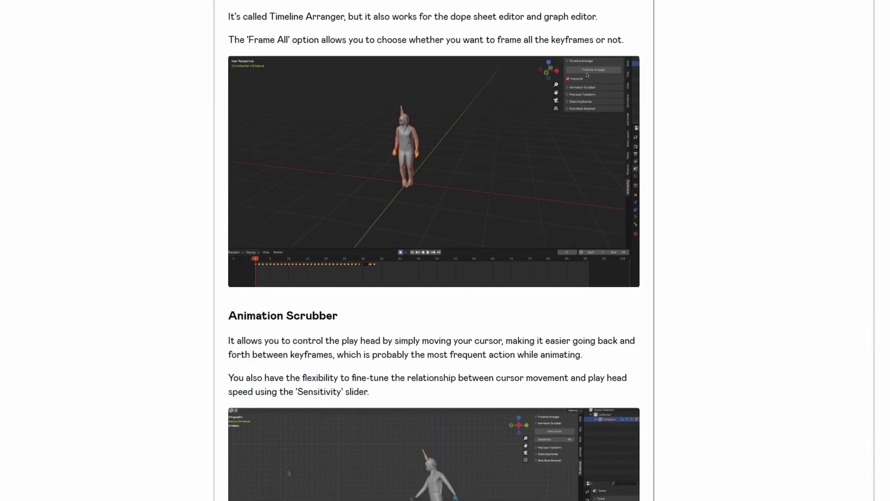
{"action": "scroll", "coordinate": [434, 250], "scroll_direction": "down", "scroll_amount": 3}
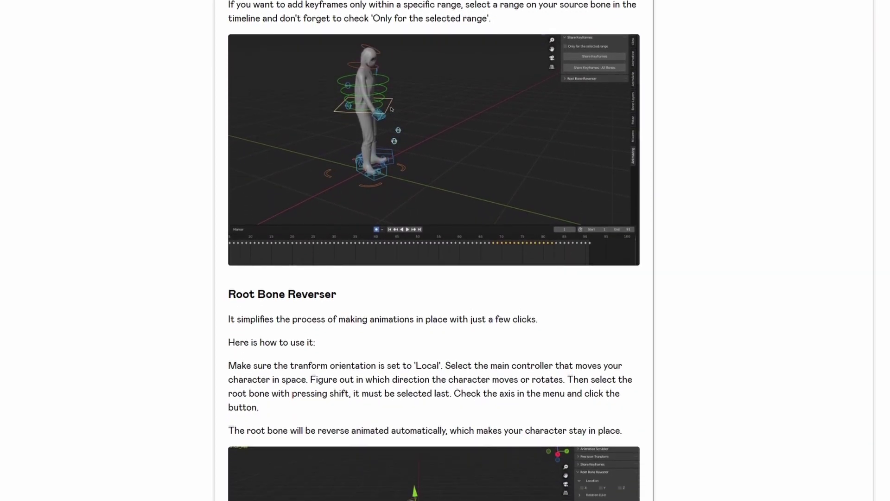
{"action": "scroll", "coordinate": [434, 250], "scroll_direction": "down", "scroll_amount": 5}
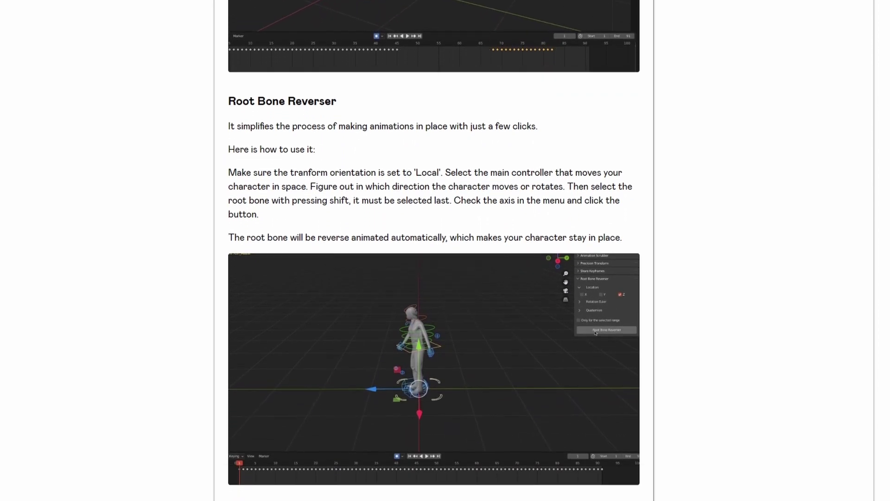
{"action": "scroll", "coordinate": [434, 250], "scroll_direction": "down", "scroll_amount": 7}
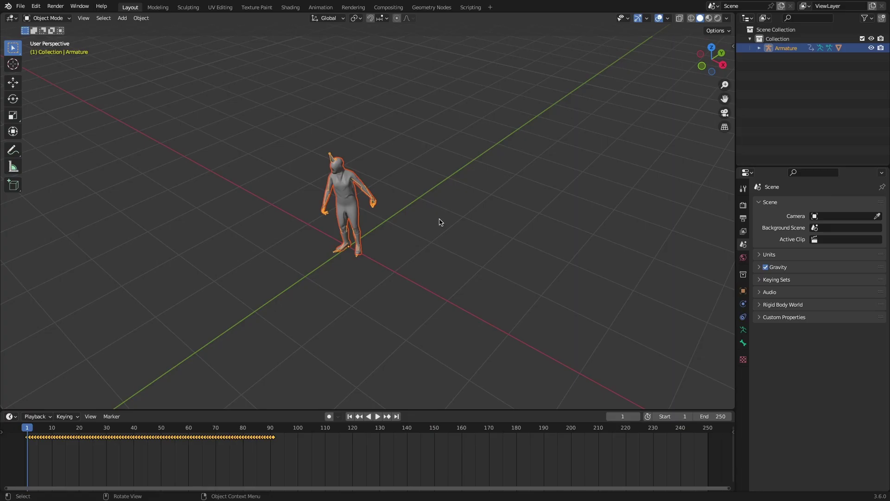
Step: Fit the timeline range to the walk animation with Animazing's Timeline Arranger
{"action": "key", "text": "n"}
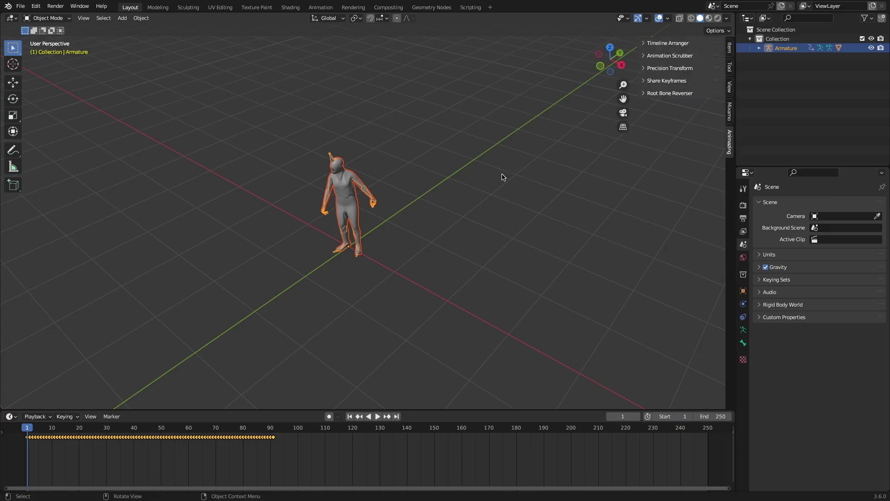
{"action": "left_click", "coordinate": [651, 44]}
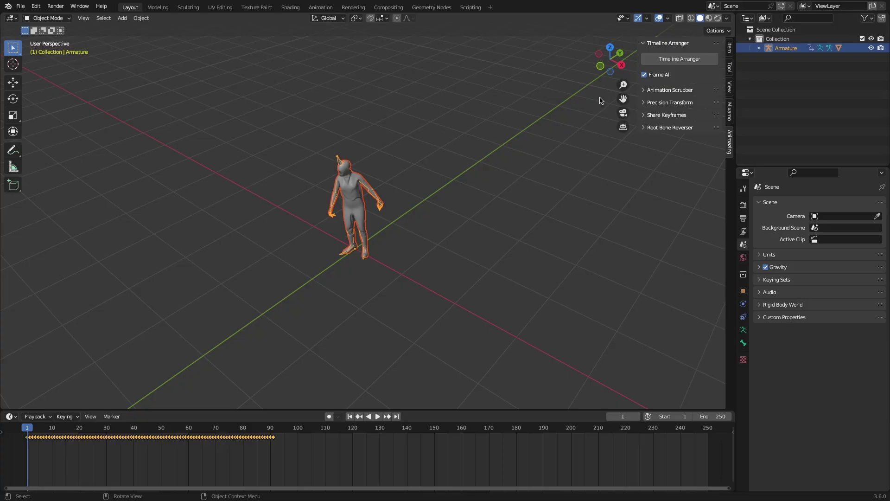
{"action": "left_click", "coordinate": [686, 61]}
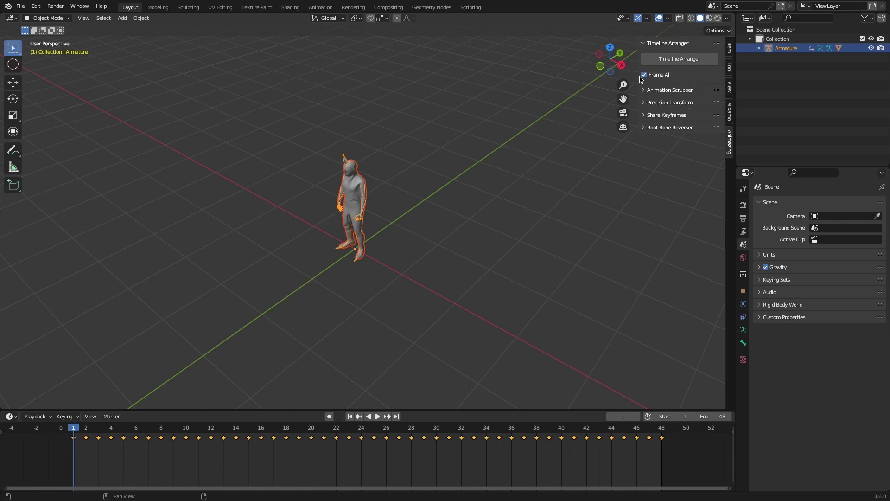
{"action": "left_click", "coordinate": [682, 60]}
{"action": "left_click", "coordinate": [684, 64]}
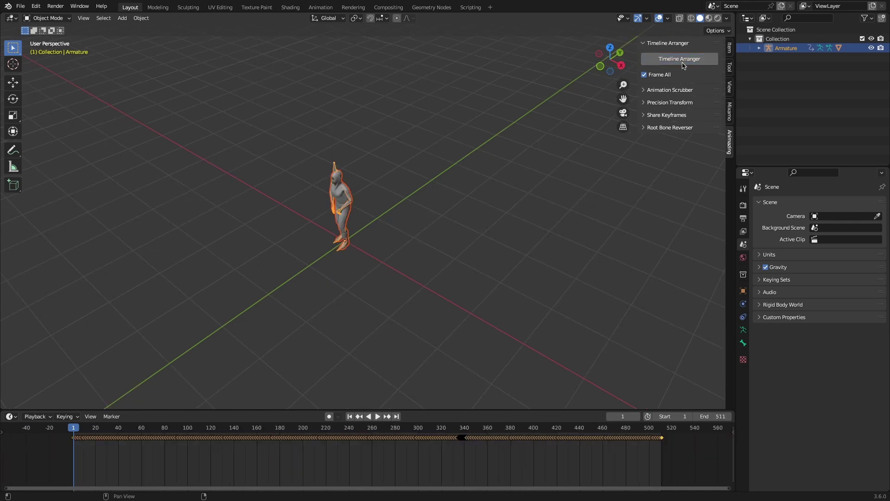
{"action": "key", "text": "n"}
Step: Set the end frame to 91 and play the walk through once
{"action": "left_click_drag", "start_coordinate": [264, 432], "coordinate": [275, 443]}
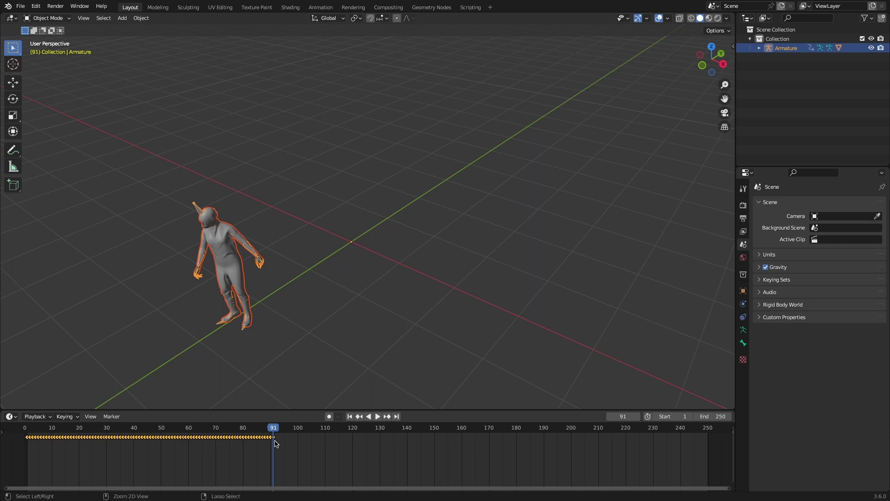
{"action": "key", "text": "ctrl+End"}
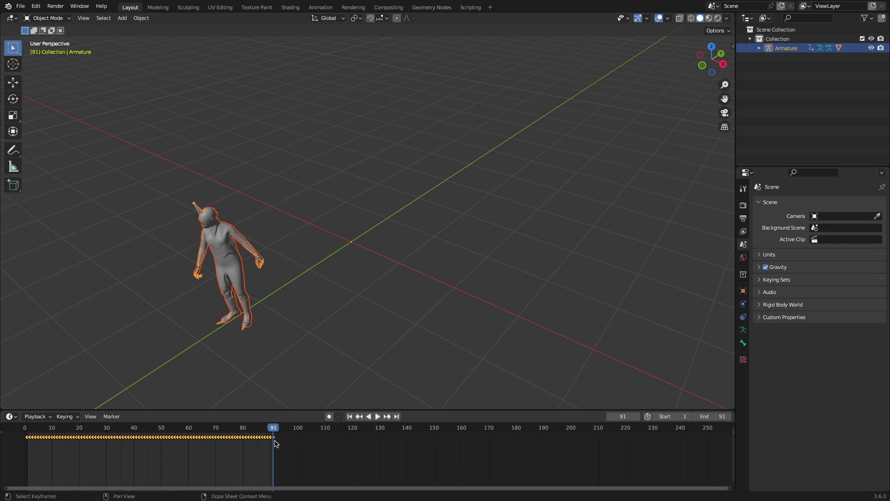
{"action": "key", "text": "Home"}
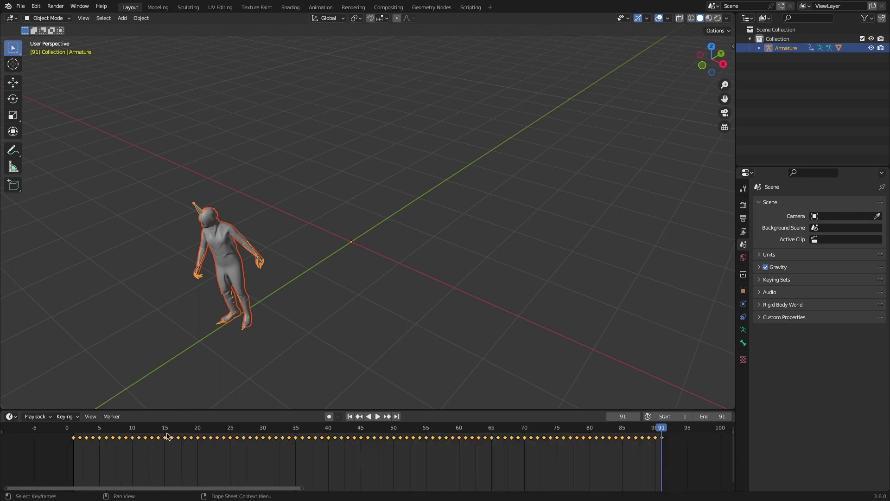
{"action": "key", "text": "space"}
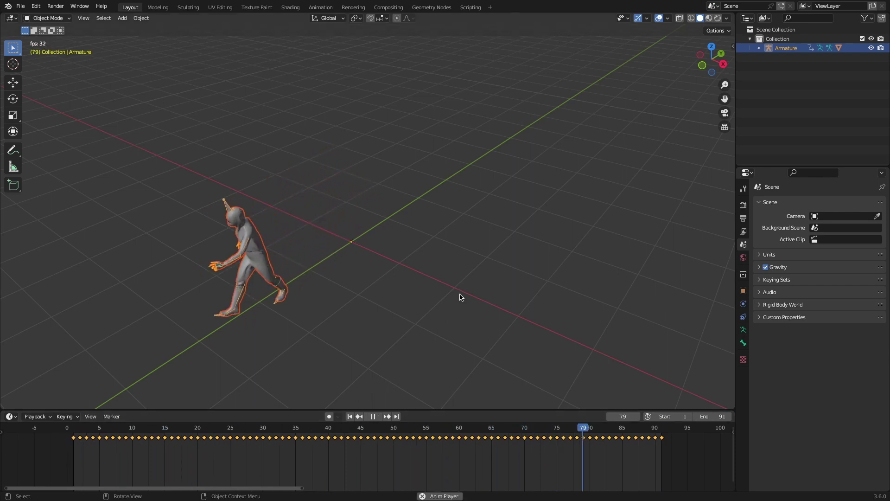
{"action": "key", "text": "space"}
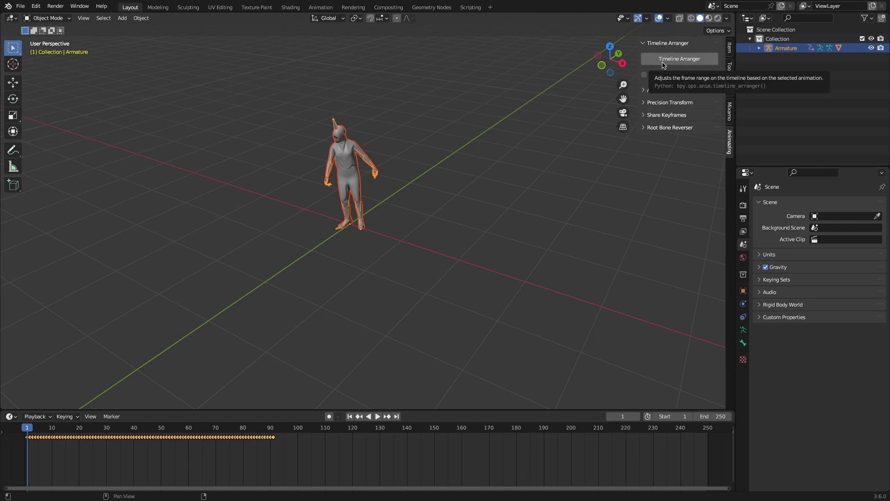
Step: Fit the range to the 91-frame walk and scrub it interactively with Anim Scrub
{"action": "left_click", "coordinate": [664, 64]}
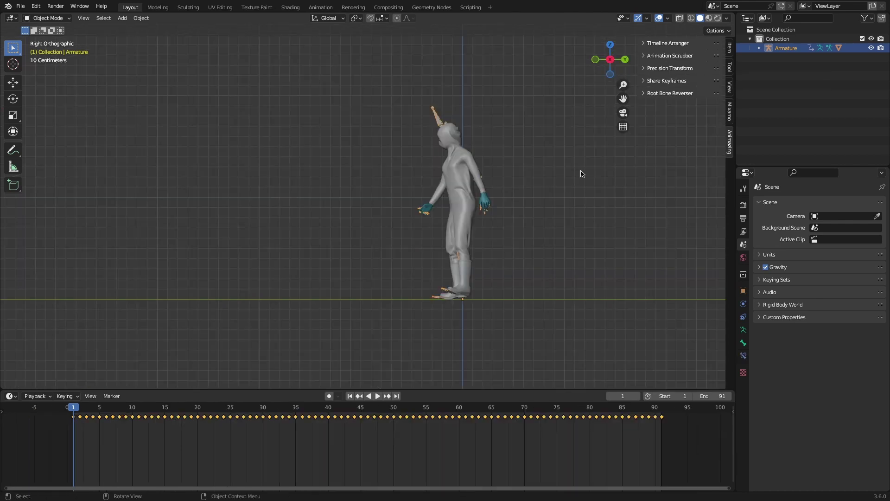
{"action": "left_click", "coordinate": [664, 56]}
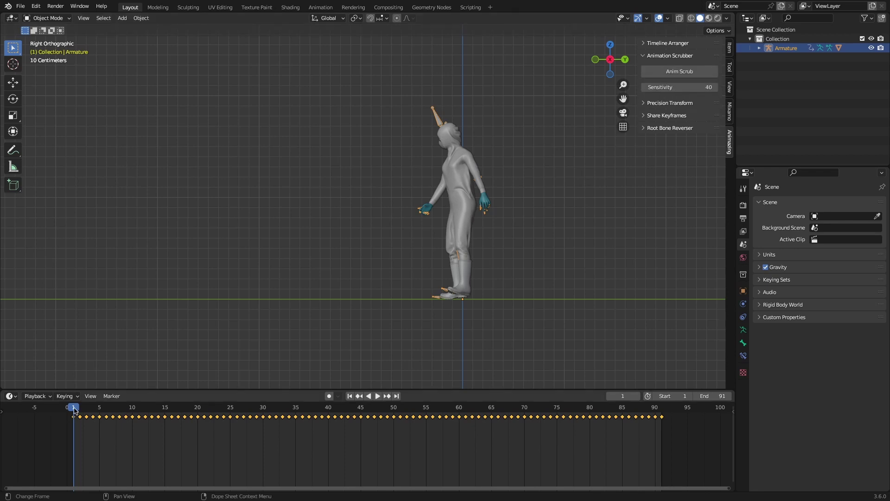
{"action": "left_click", "coordinate": [679, 71]}
{"action": "left_click_drag", "start_coordinate": [213, 411], "coordinate": [256, 427]}
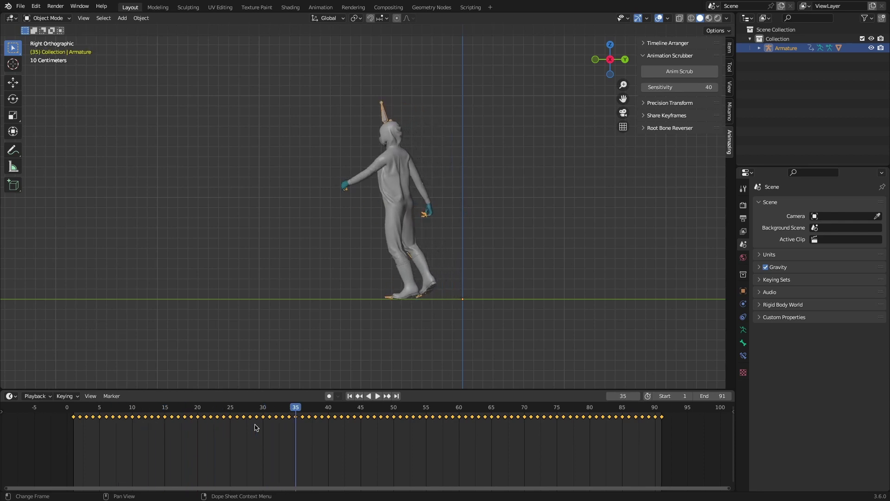
{"action": "key", "text": "shift+Left"}
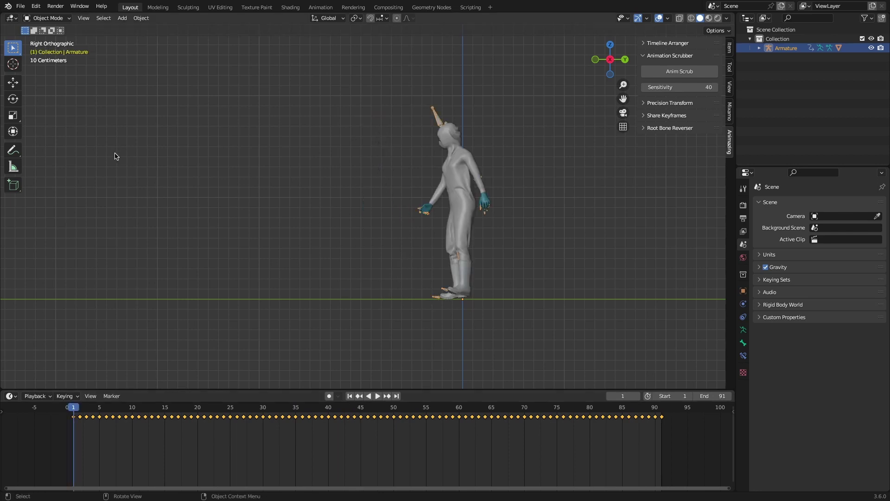
Step: Run Anim Scrub again from Quick Favorites and reset to frame 1
{"action": "key", "text": "q"}
{"action": "left_click", "coordinate": [89, 153]}
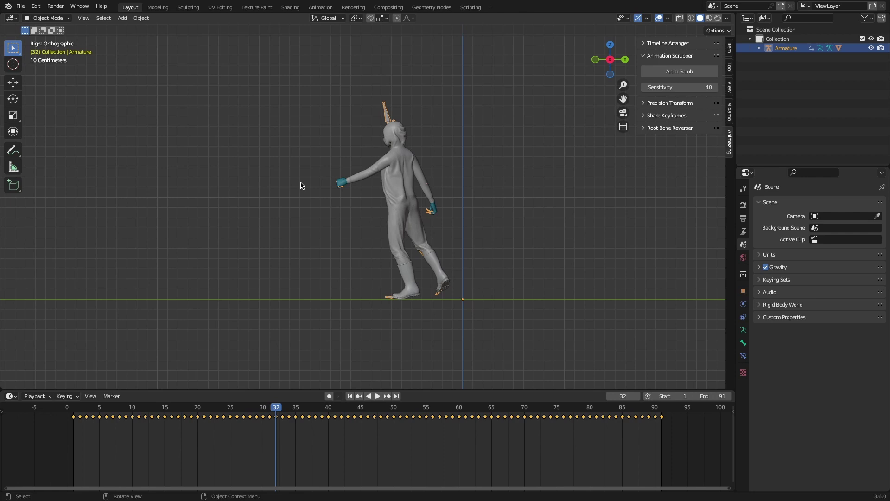
{"action": "key", "text": "Escape"}
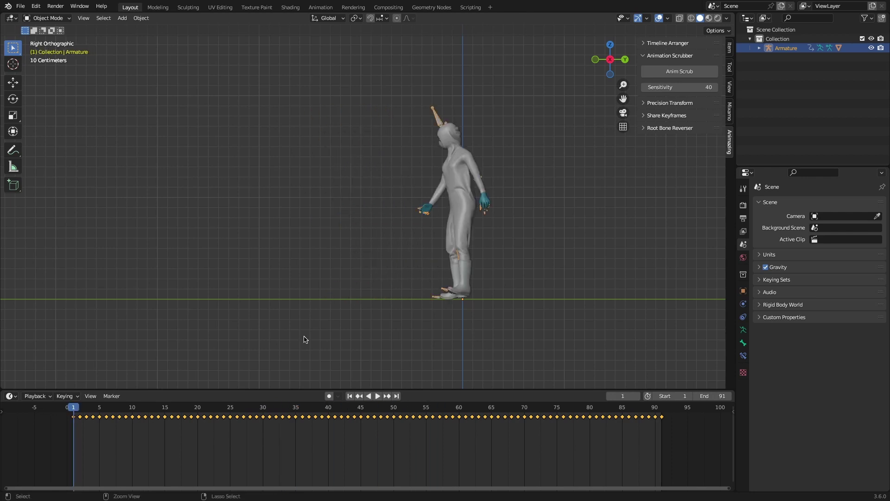
Step: Play the walk from frame 31, scrub it again, and raise scrub sensitivity to 84
{"action": "left_click", "coordinate": [273, 444]}
{"action": "key", "text": "space"}
{"action": "left_click_drag", "start_coordinate": [374, 444], "coordinate": [514, 455]}
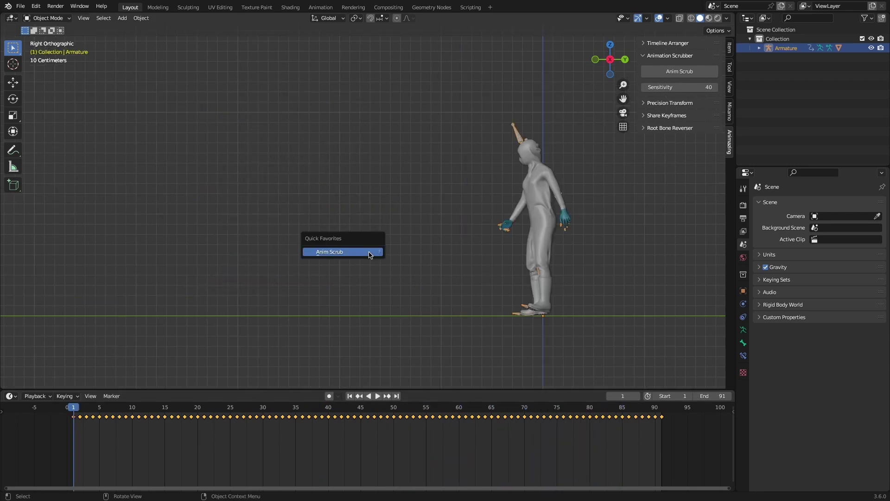
{"action": "left_click", "coordinate": [369, 252]}
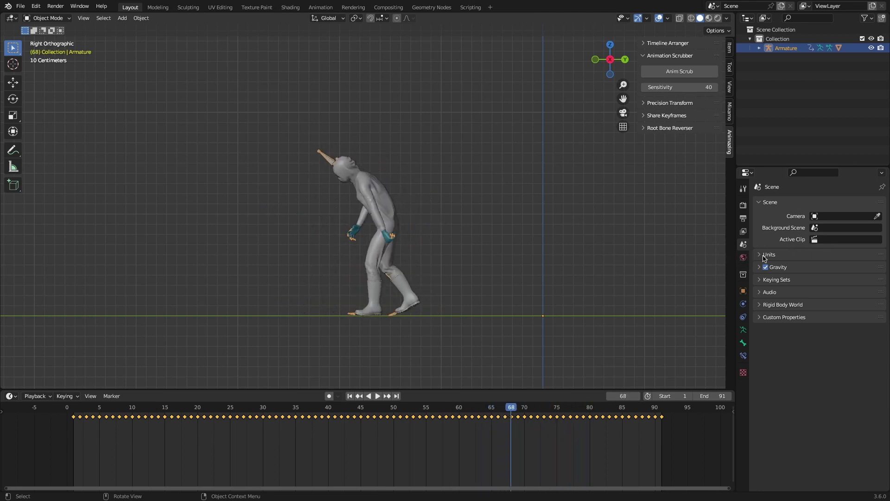
{"action": "left_click_drag", "start_coordinate": [680, 87], "coordinate": [716, 88]}
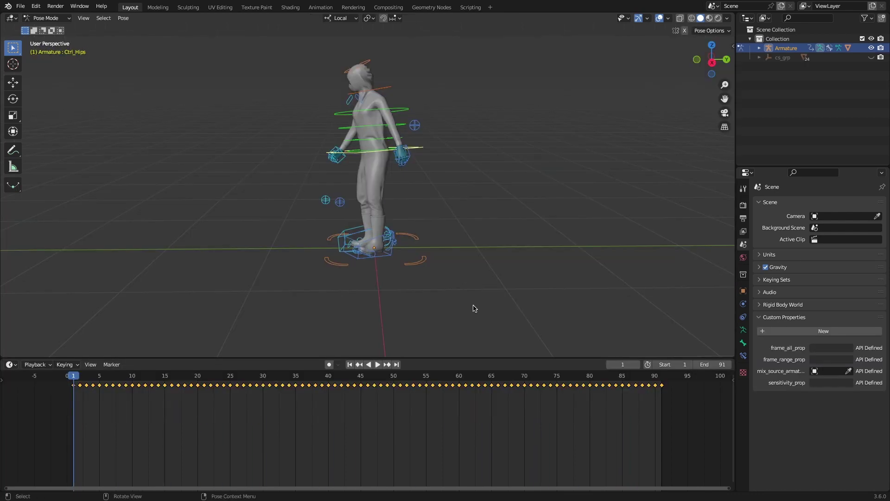
Step: In the Graph Editor, raise the three foot peak keys at frame 54 vertically
{"action": "key", "text": "ctrl+Tab"}
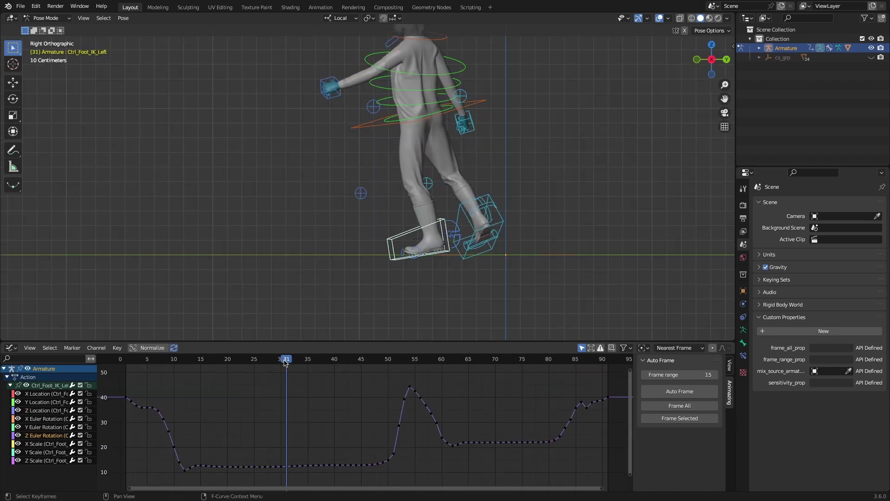
{"action": "left_click_drag", "start_coordinate": [288, 366], "coordinate": [439, 409]}
{"action": "key", "text": "g"}
{"action": "key", "text": "y"}
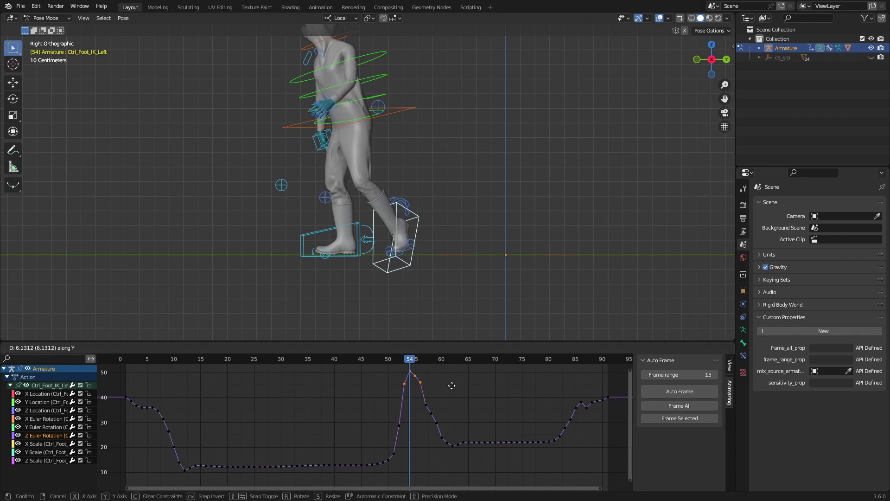
{"action": "left_click", "coordinate": [452, 383]}
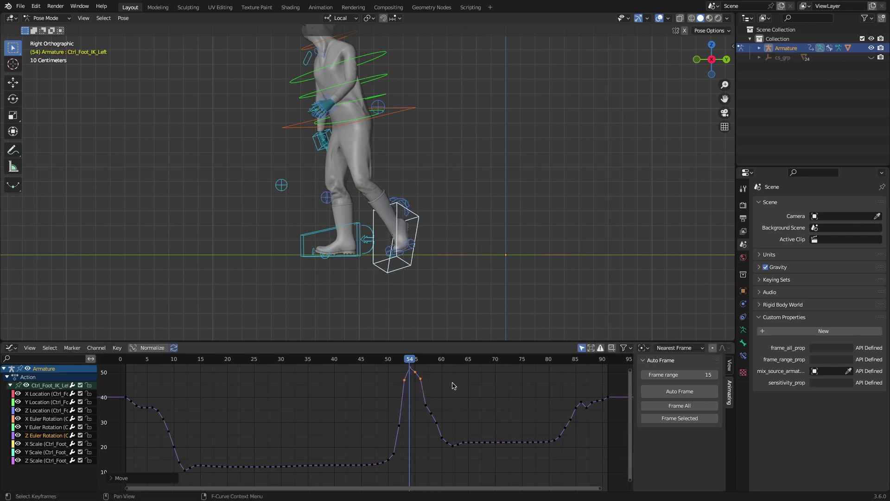
Step: Fit the Z Location curve, then the whole Z Euler Rotation curve, in view
{"action": "left_click", "coordinate": [44, 410]}
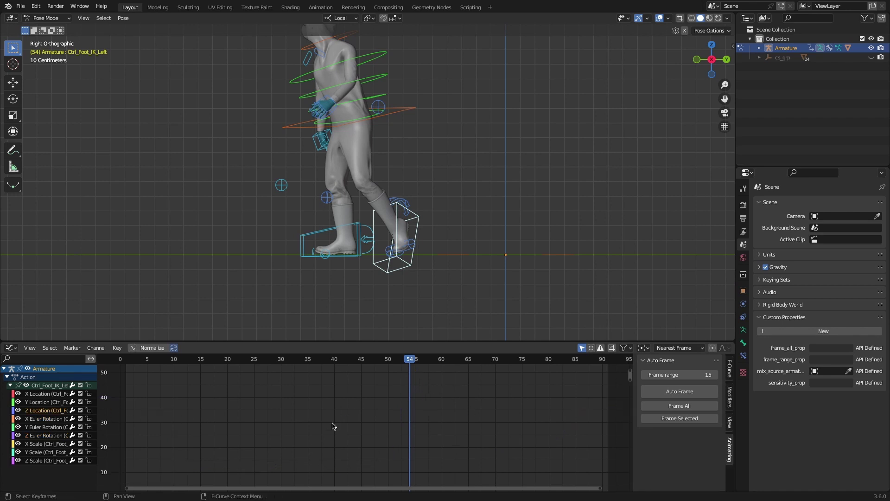
{"action": "middle_click_drag", "start_coordinate": [352, 418], "coordinate": [357, 427]}
{"action": "middle_click_drag", "start_coordinate": [360, 459], "coordinate": [364, 380]}
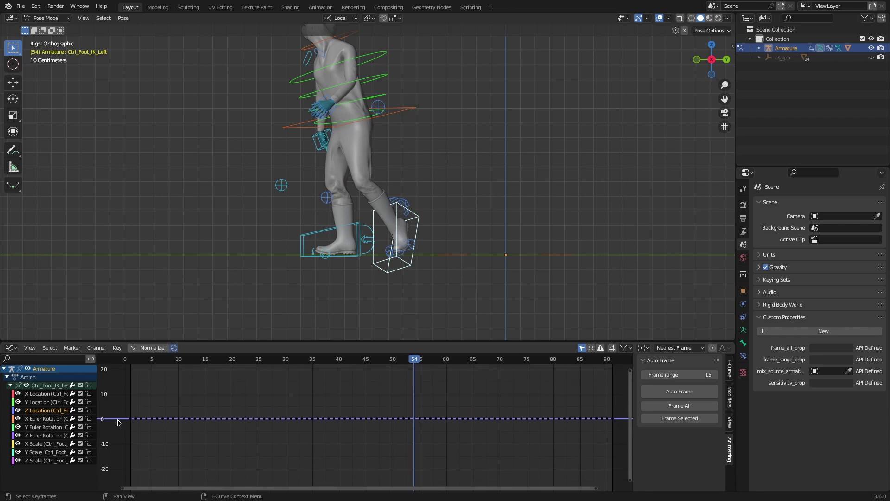
{"action": "key", "text": "Home"}
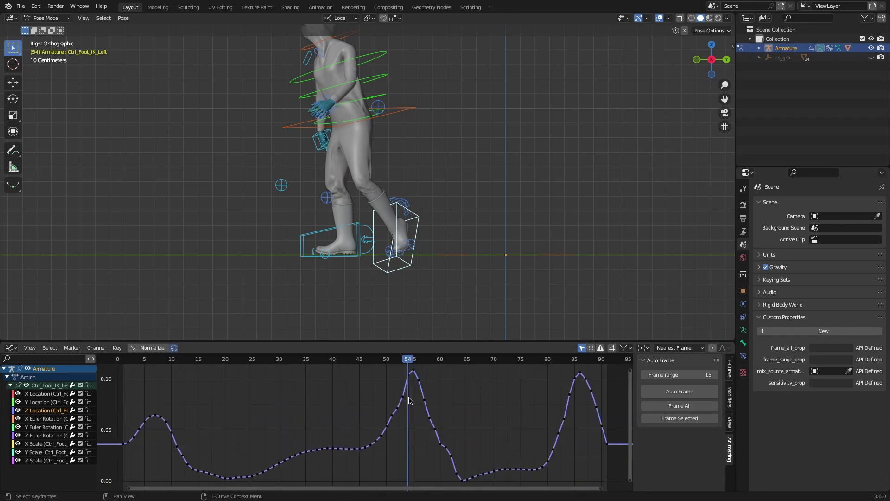
{"action": "scroll", "coordinate": [409, 400], "scroll_direction": "up", "scroll_amount": 4}
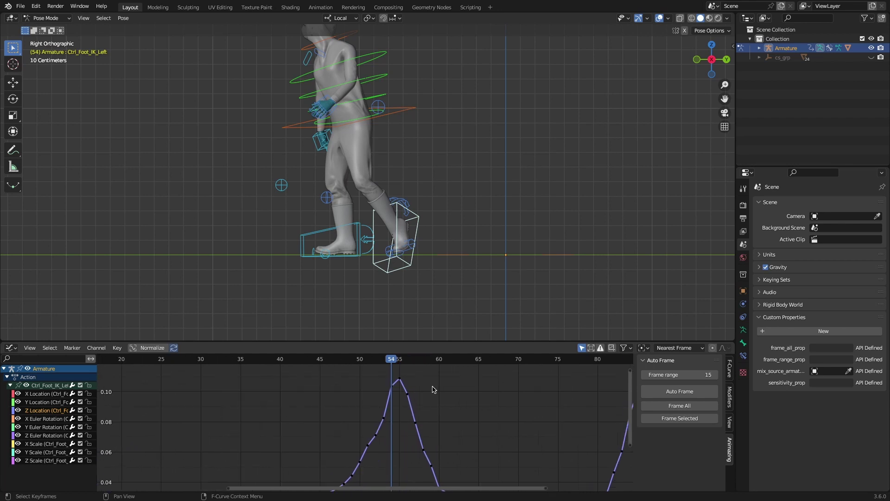
{"action": "left_click", "coordinate": [54, 436]}
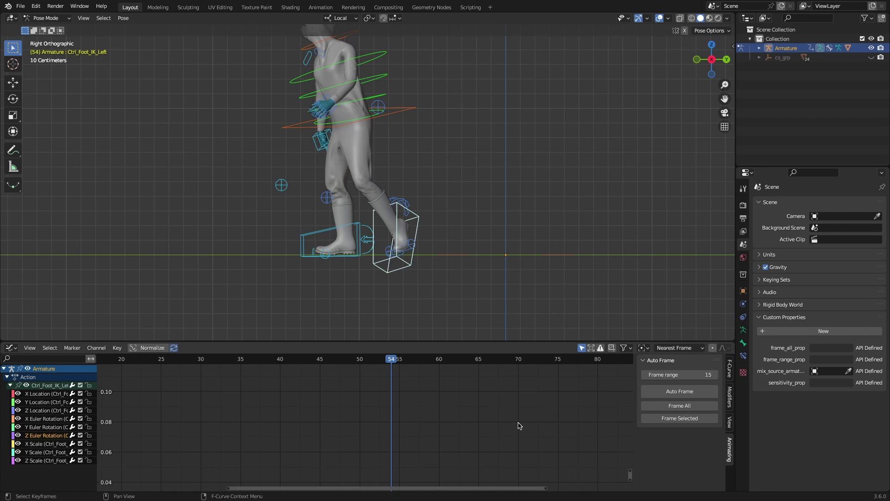
{"action": "key", "text": "Home"}
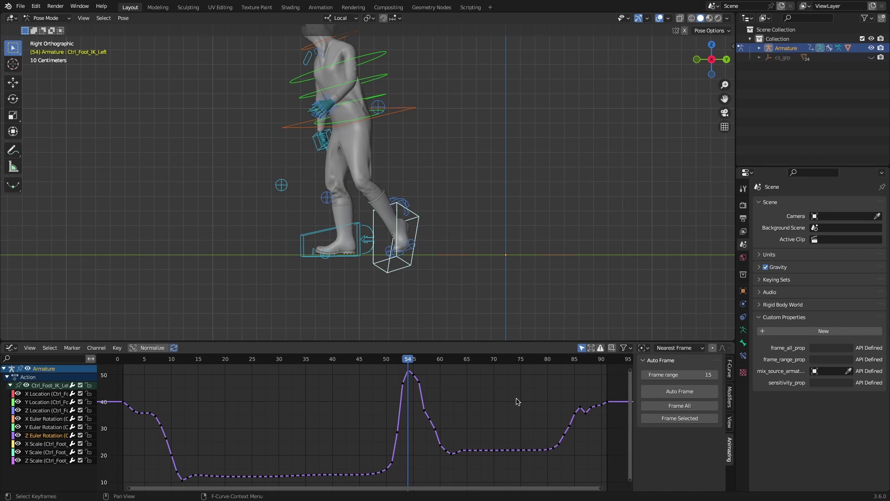
{"action": "left_click", "coordinate": [140, 349]}
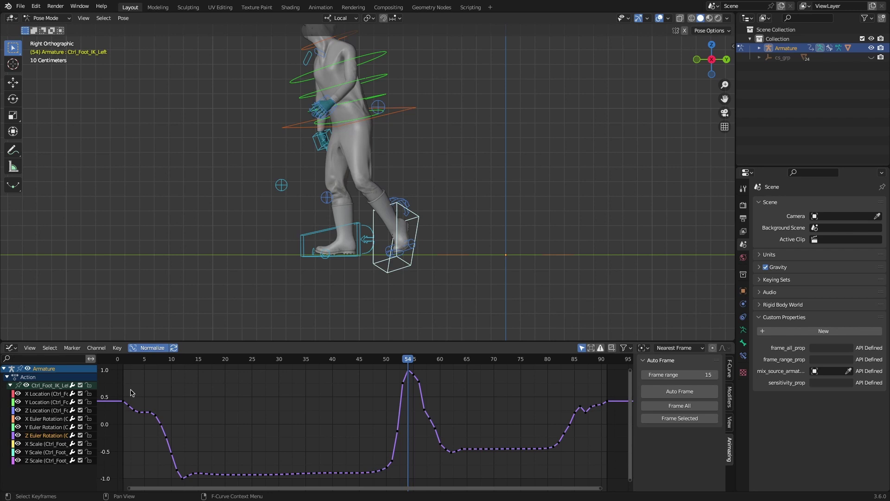
{"action": "left_click", "coordinate": [45, 411]}
{"action": "left_click", "coordinate": [46, 420]}
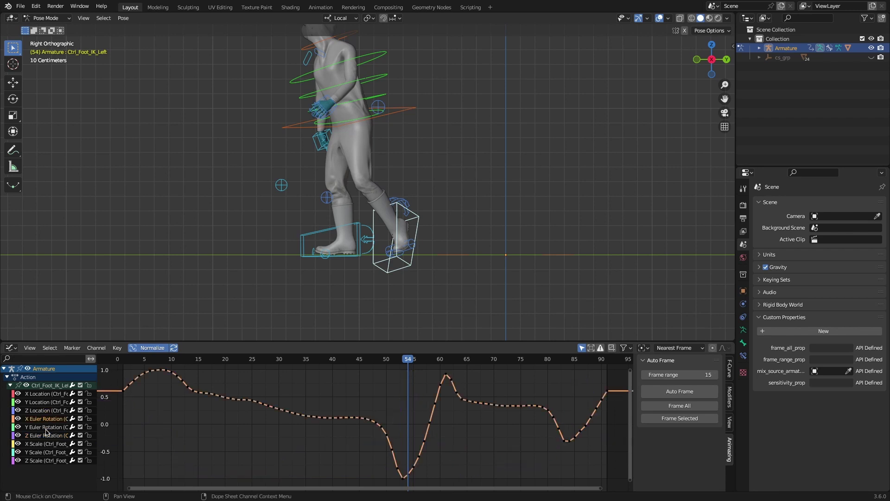
{"action": "left_click", "coordinate": [47, 427]}
{"action": "left_click", "coordinate": [47, 437]}
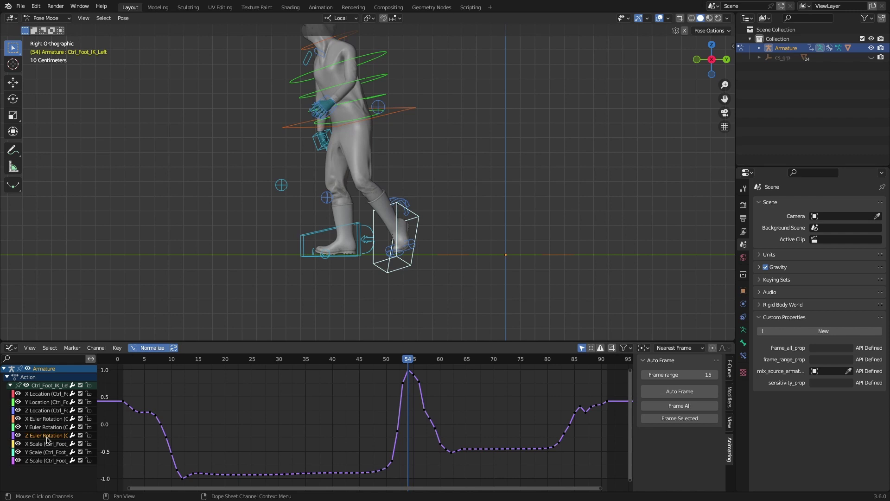
{"action": "left_click", "coordinate": [147, 348]}
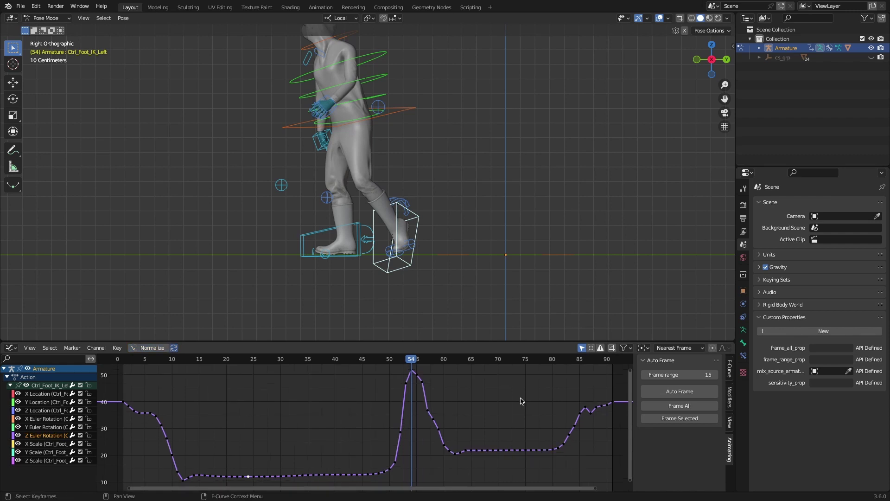
{"action": "left_click", "coordinate": [51, 412]}
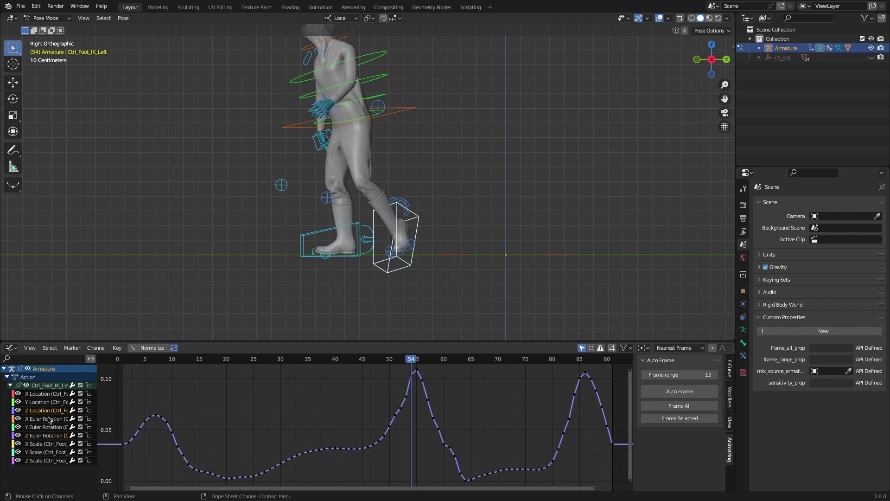
{"action": "left_click", "coordinate": [45, 436]}
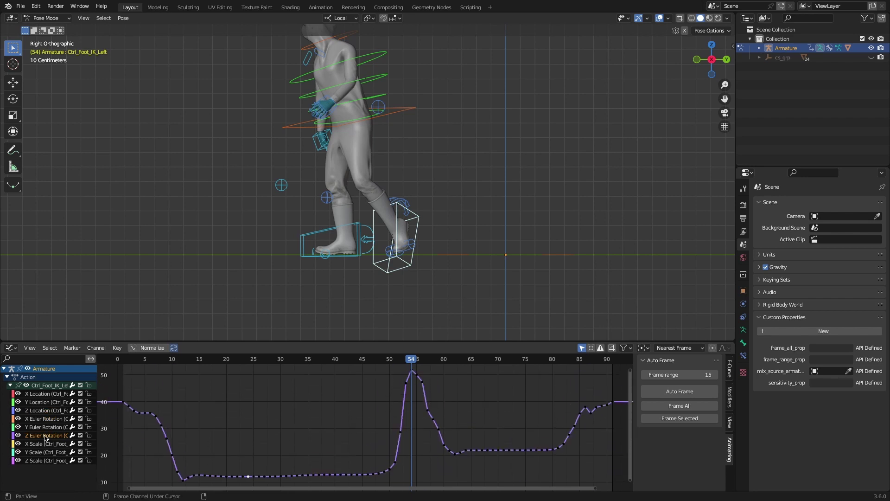
{"action": "left_click", "coordinate": [46, 420]}
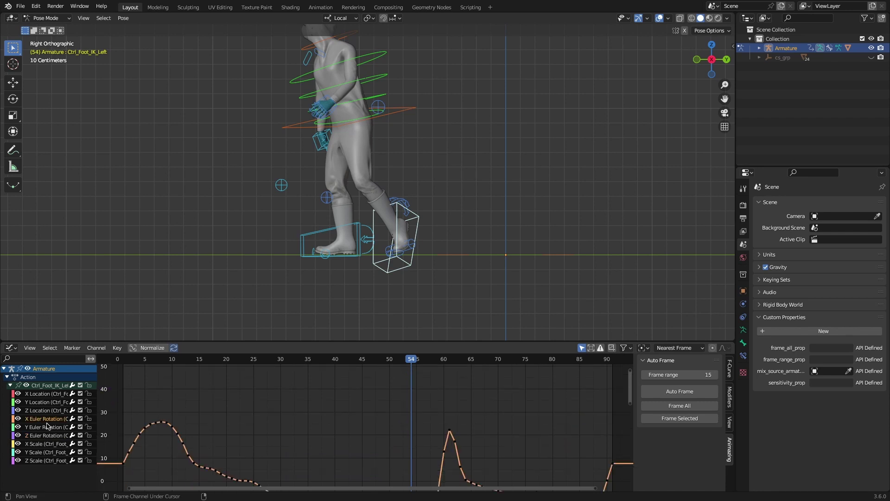
{"action": "left_click", "coordinate": [49, 436]}
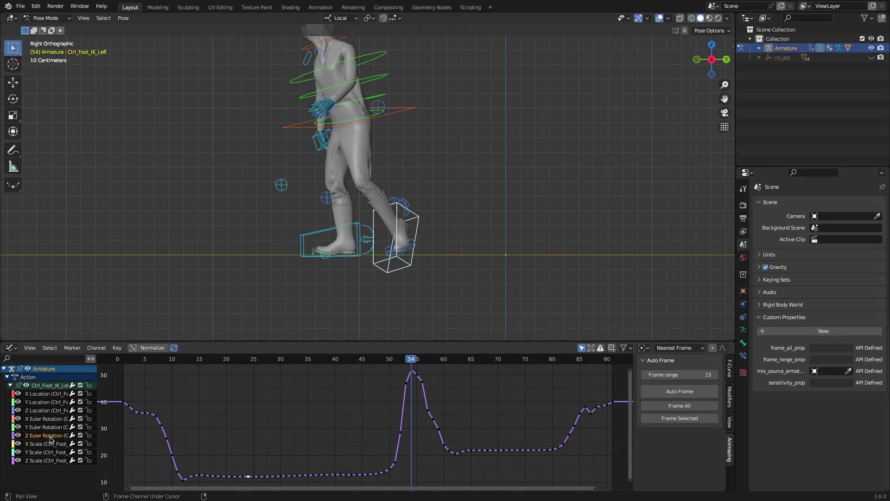
Step: Reframe the graph and auto-frame the Z Location curve around frame 54
{"action": "middle_click", "coordinate": [51, 438], "text": "alt"}
{"action": "left_click", "coordinate": [48, 411]}
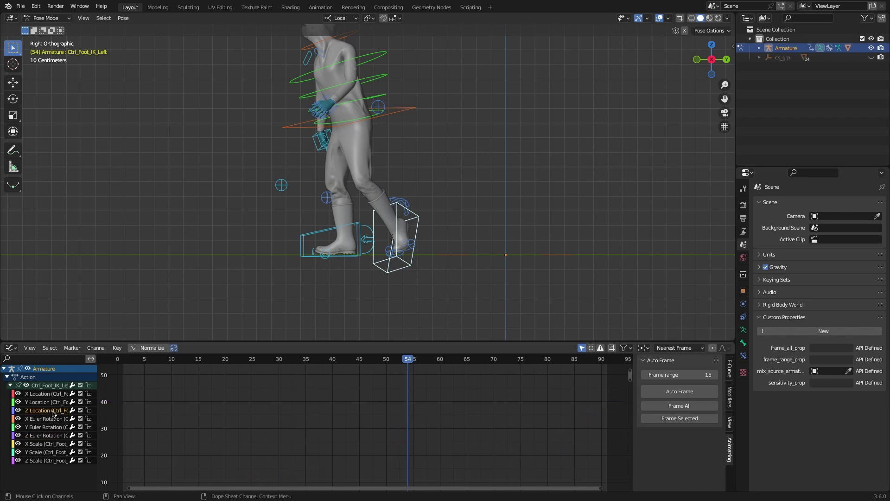
{"action": "key", "text": "f"}
{"action": "left_click", "coordinate": [395, 457]}
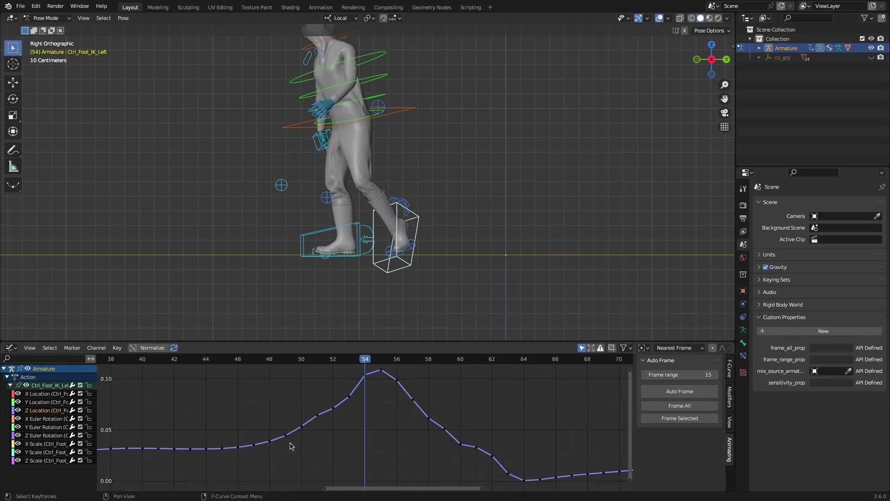
Step: Auto-frame the Z Euler Rotation curve around frame 54 and open Auto Frame's Assign Shortcut
{"action": "left_click", "coordinate": [47, 436]}
{"action": "key", "text": "f"}
{"action": "left_click", "coordinate": [371, 446]}
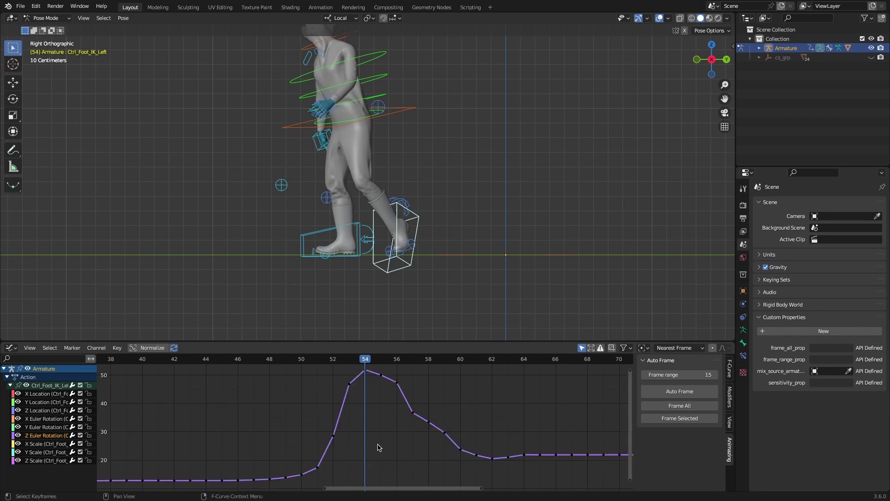
{"action": "right_click", "coordinate": [661, 395]}
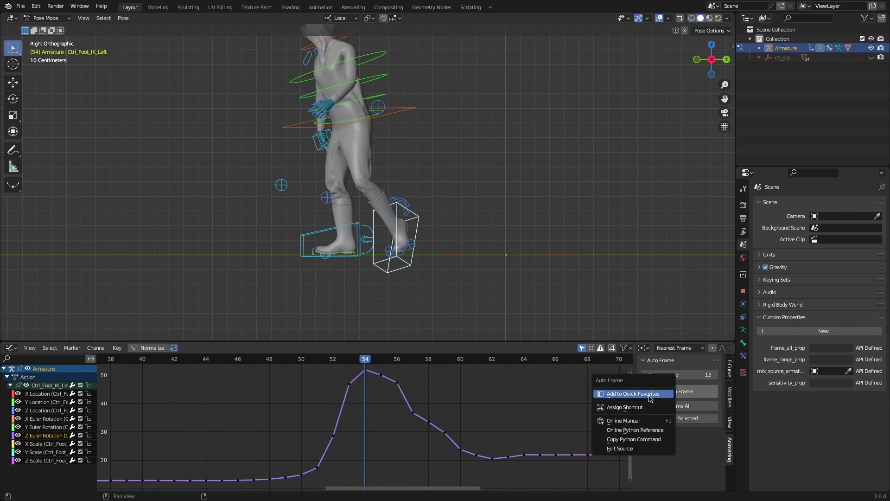
{"action": "left_click", "coordinate": [631, 407]}
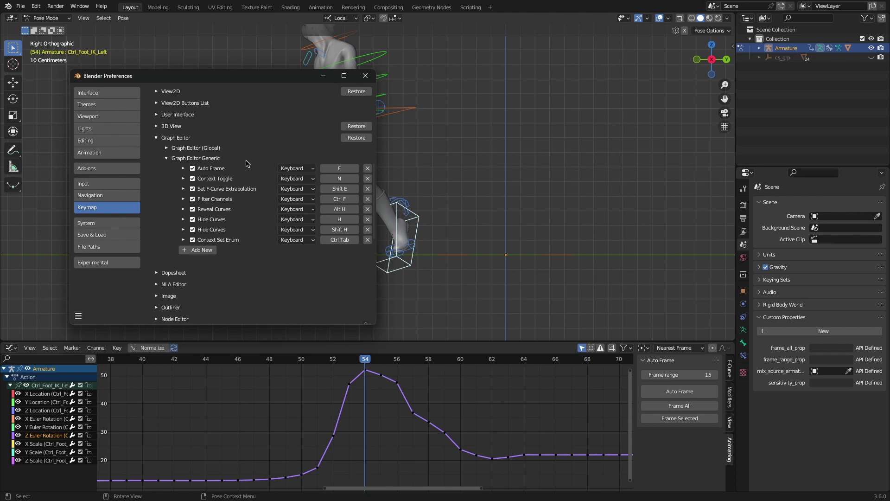
Step: Close Preferences, set the Auto Frame range to 5 and reframe the curve
{"action": "left_click", "coordinate": [417, 232]}
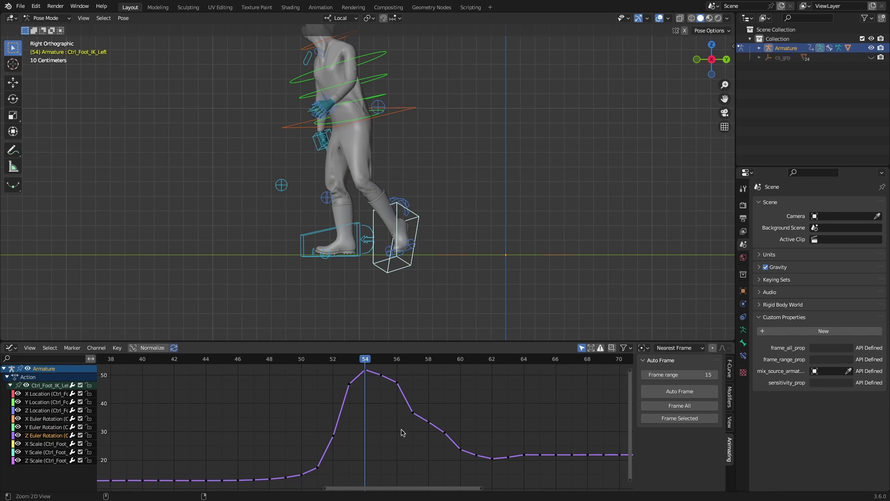
{"action": "left_click", "coordinate": [685, 374]}
{"action": "type", "text": "5"}
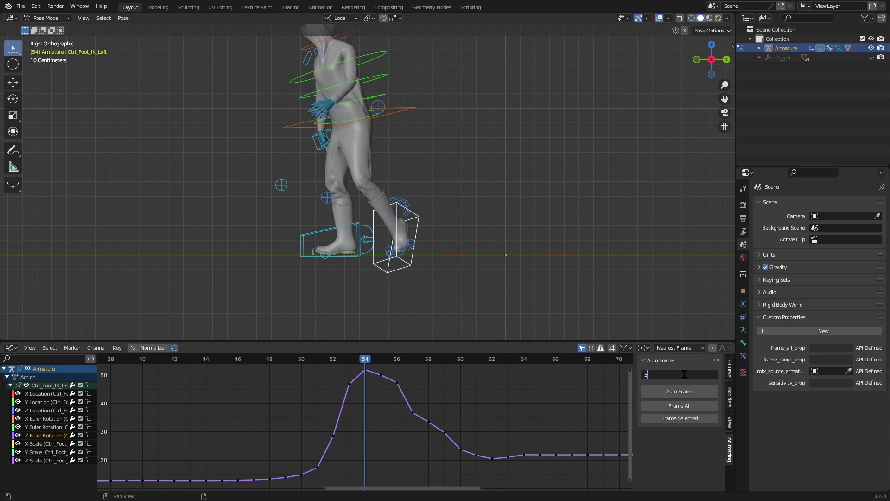
{"action": "key", "text": "Return"}
{"action": "key", "text": "grave"}
{"action": "left_click", "coordinate": [491, 455]}
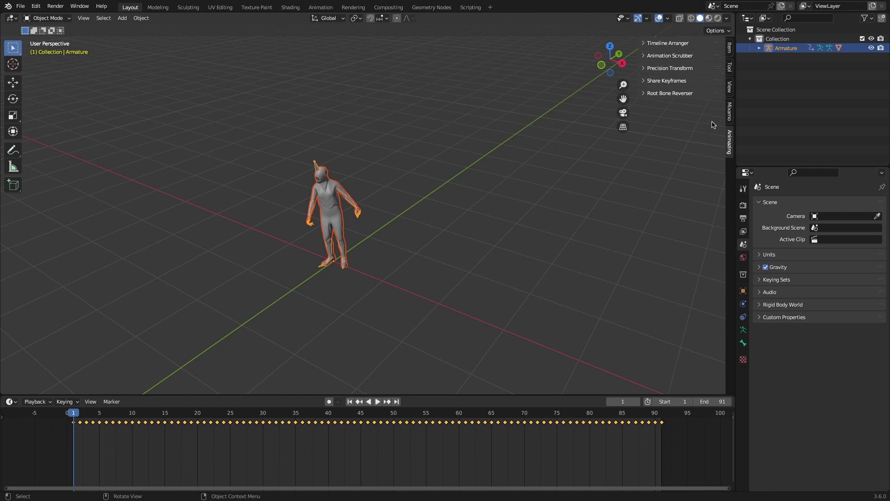
Step: Create the Mixamo control rig for the armature with animation and IK
{"action": "left_click", "coordinate": [730, 112]}
{"action": "left_click", "coordinate": [676, 92]}
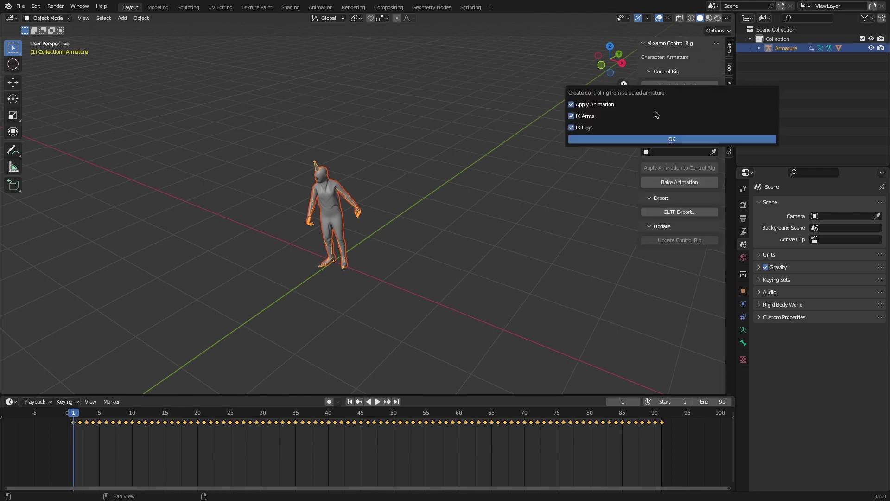
{"action": "key", "text": "Return"}
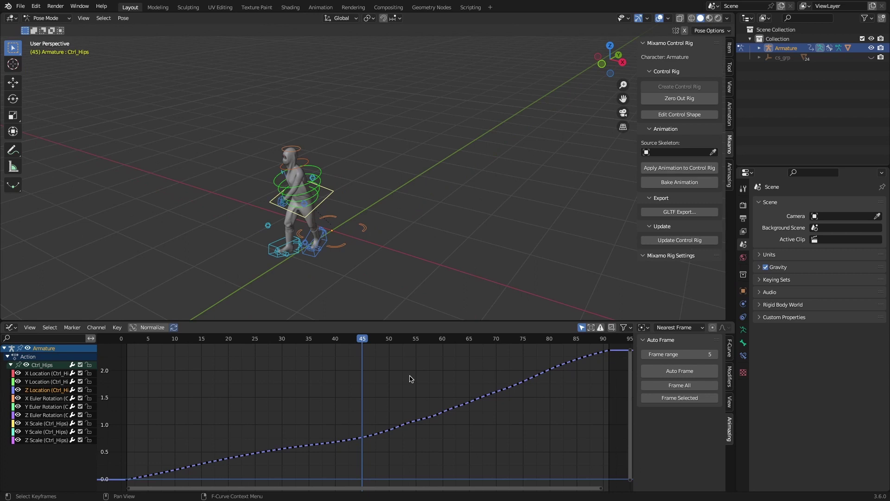
Step: Auto-frame the hips curve around frame 45, then fit the whole hips Z location curve
{"action": "key", "text": "grave"}
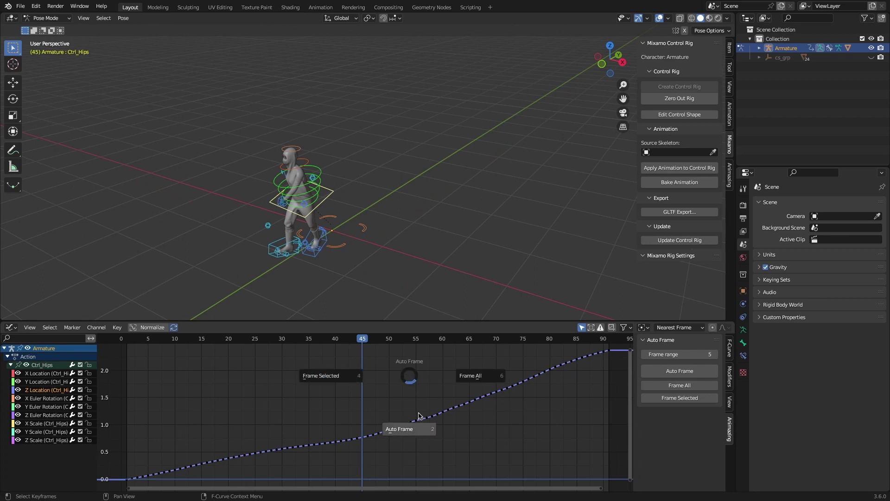
{"action": "left_click", "coordinate": [420, 431]}
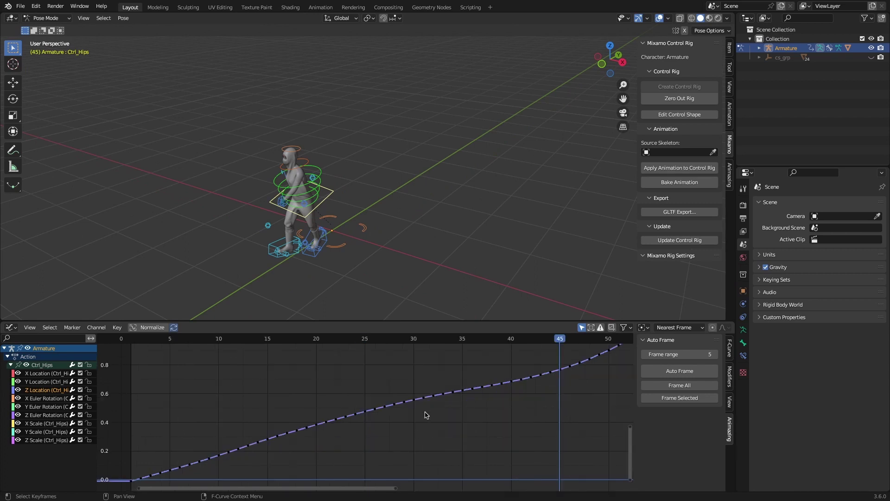
{"action": "key", "text": "grave"}
{"action": "left_click", "coordinate": [491, 414]}
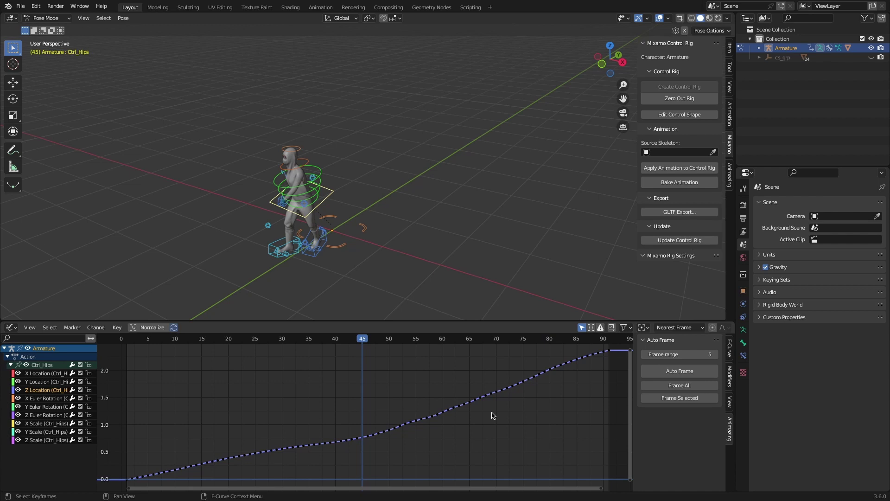
{"action": "left_click_drag", "start_coordinate": [451, 378], "coordinate": [511, 423]}
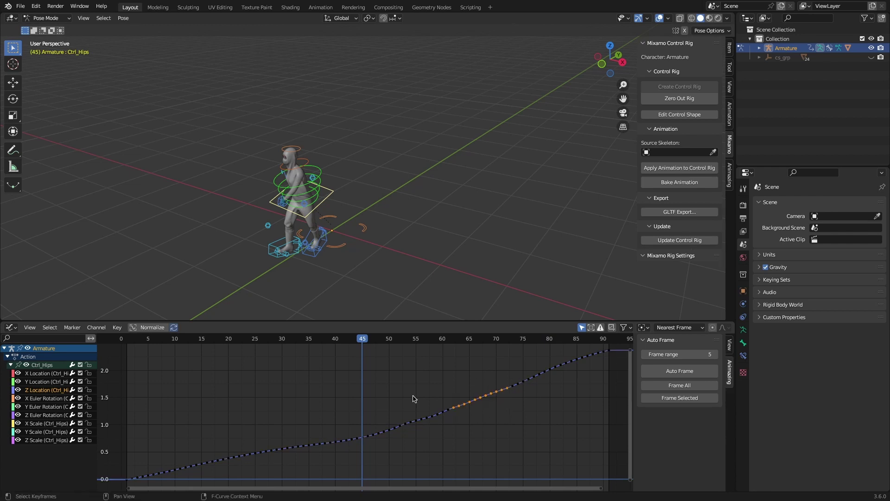
{"action": "left_click", "coordinate": [41, 332]}
{"action": "left_click", "coordinate": [55, 154]}
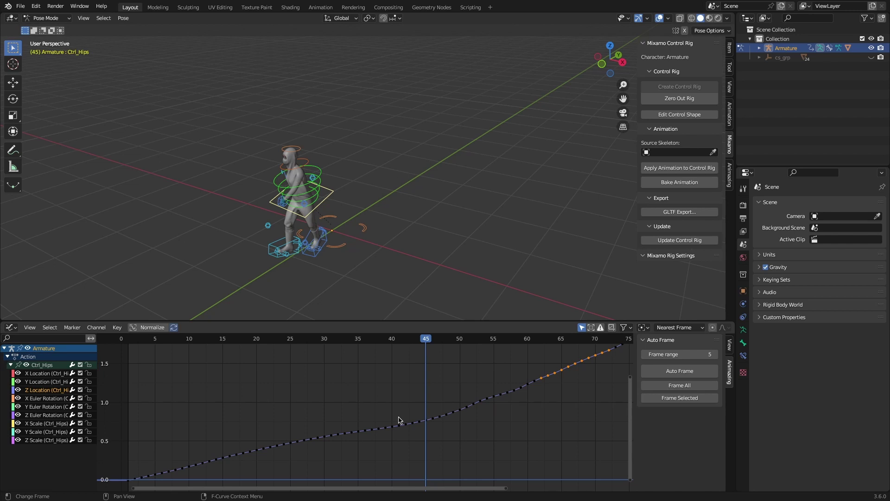
{"action": "key", "text": "Home"}
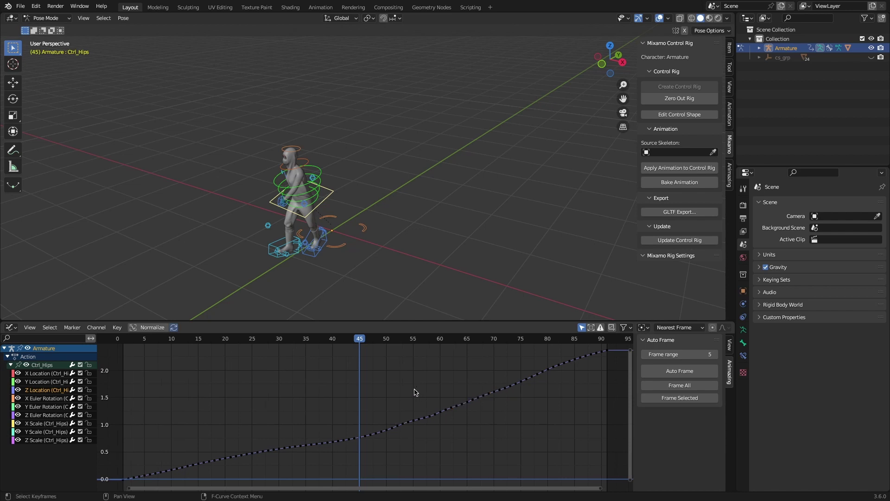
Step: Select keys from frame 55 to 72, cancel a move, and zoom around frame 45
{"action": "left_click_drag", "start_coordinate": [413, 389], "coordinate": [531, 459]}
{"action": "key", "text": "g"}
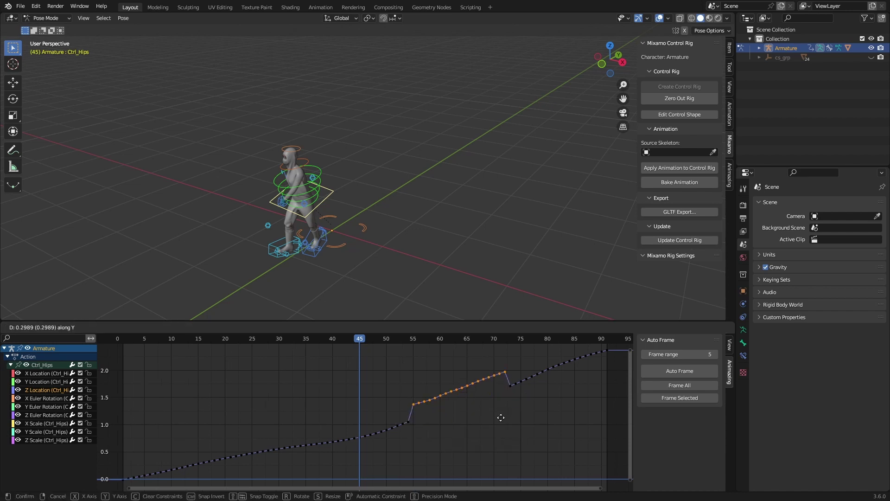
{"action": "key", "text": "Escape"}
{"action": "key", "text": "grave"}
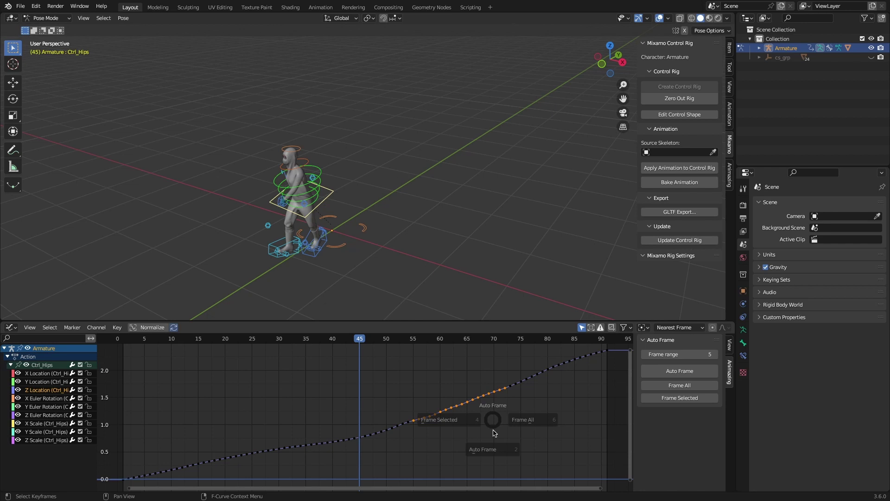
{"action": "left_click", "coordinate": [493, 455]}
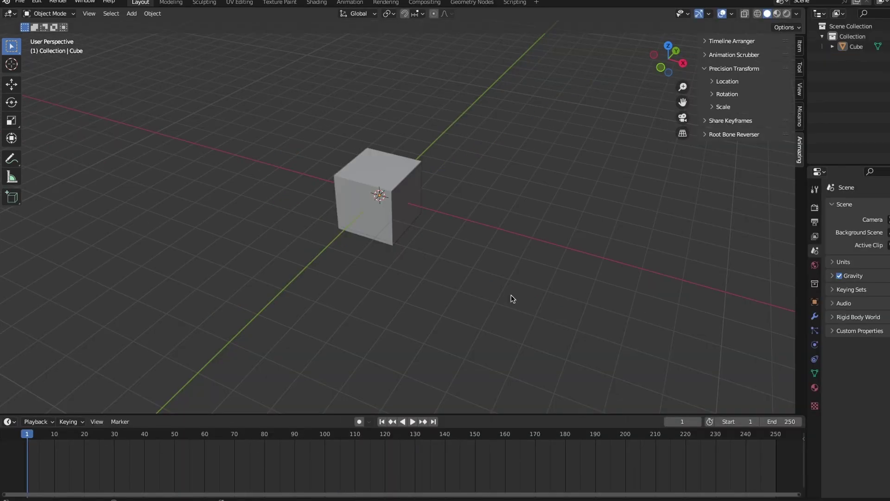
Step: Select the cube and move it with gx3 along X and gy2 along Y
{"action": "left_click", "coordinate": [409, 222]}
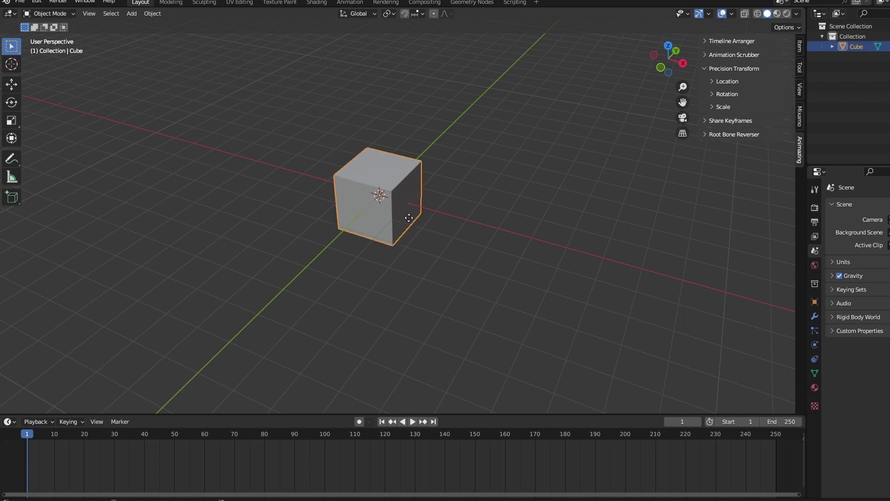
{"action": "type", "text": "gx3"}
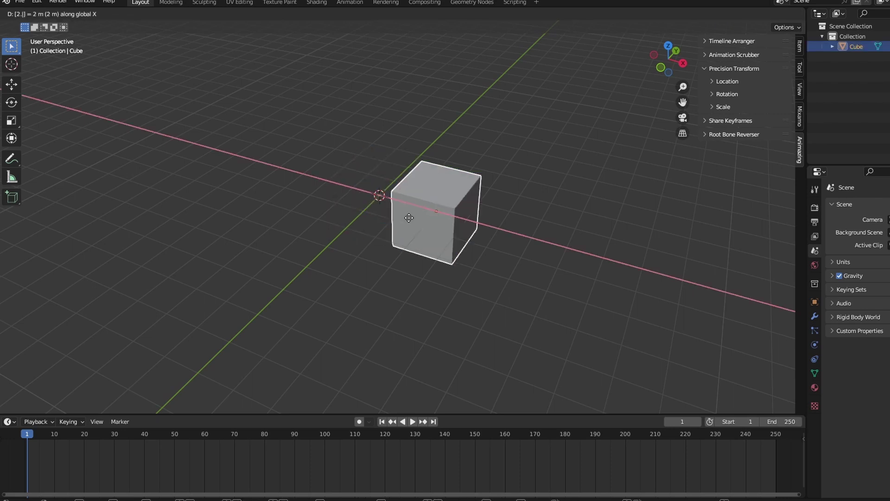
{"action": "key", "text": "Return"}
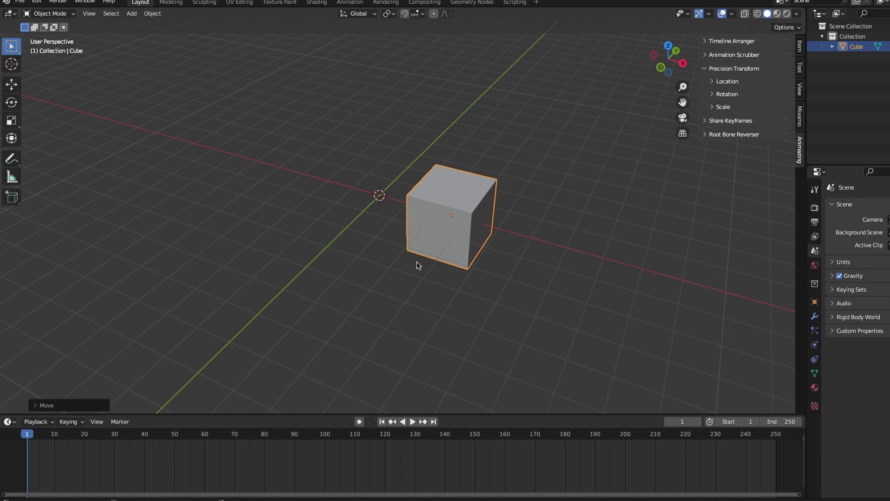
{"action": "type", "text": "gy"}
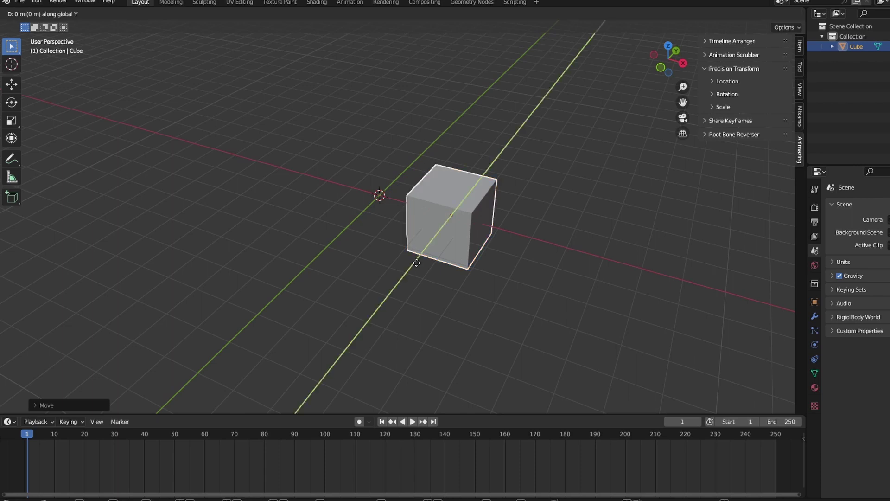
{"action": "type", "text": "2"}
{"action": "key", "text": "Return"}
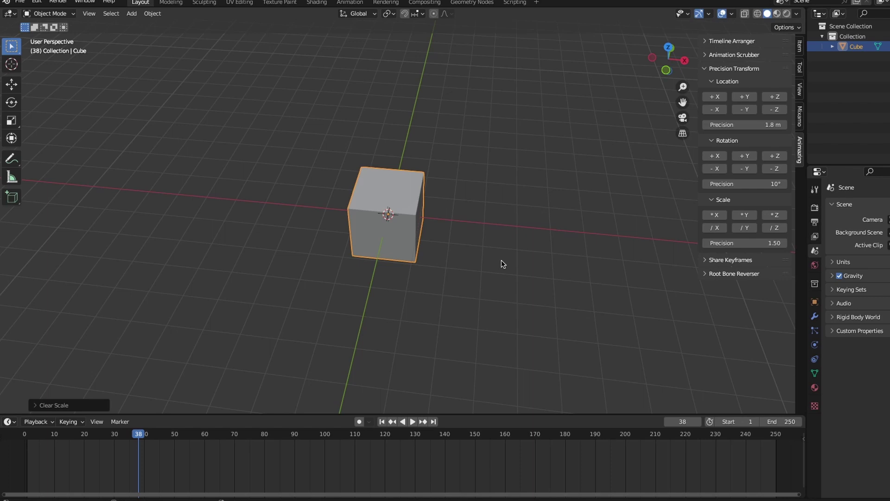
Step: Step the cube's location in 1.8 m increments: twice +X, once +Y, up then down Z
{"action": "left_click", "coordinate": [723, 99]}
{"action": "left_click", "coordinate": [723, 98]}
{"action": "left_click", "coordinate": [745, 96]}
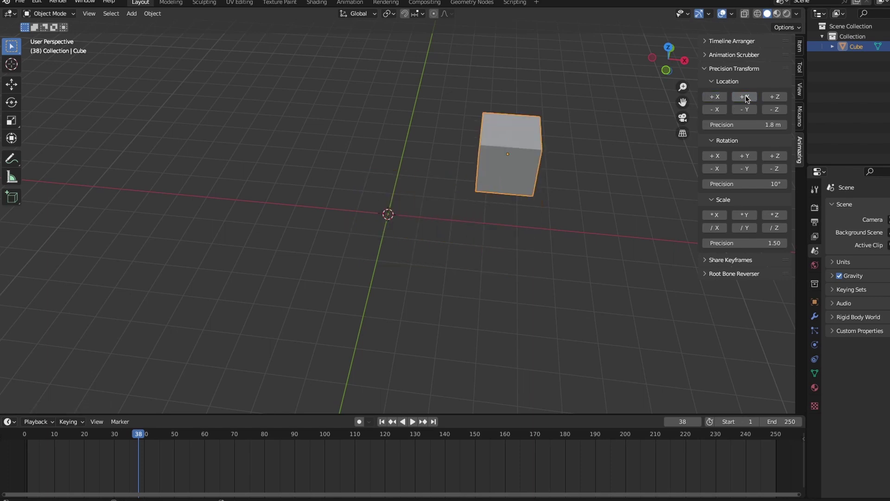
{"action": "left_click", "coordinate": [778, 97]}
{"action": "left_click", "coordinate": [775, 109]}
{"action": "left_click", "coordinate": [774, 109]}
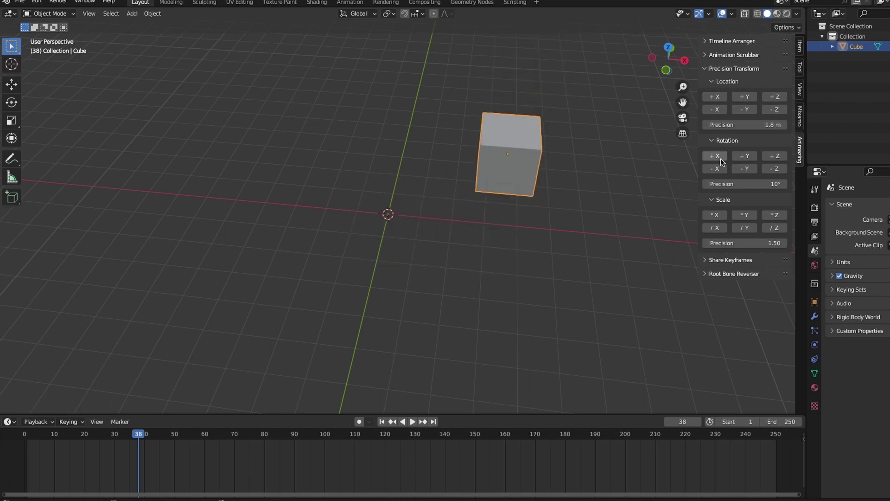
Step: Rotate the cube two 10° steps each about X, Y and Z
{"action": "left_click", "coordinate": [721, 159]}
{"action": "left_click", "coordinate": [721, 158]}
{"action": "left_click", "coordinate": [757, 158]}
{"action": "left_click", "coordinate": [757, 158]}
{"action": "left_click", "coordinate": [757, 158]}
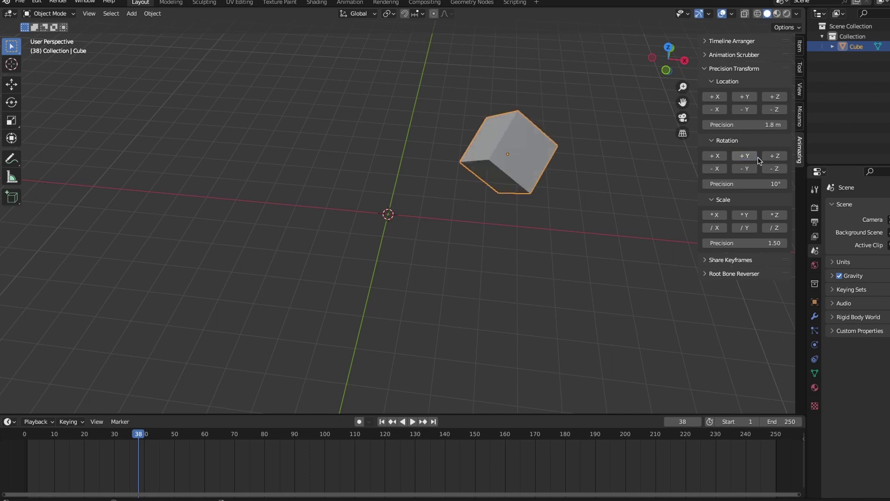
{"action": "left_click", "coordinate": [776, 169]}
{"action": "left_click", "coordinate": [776, 170]}
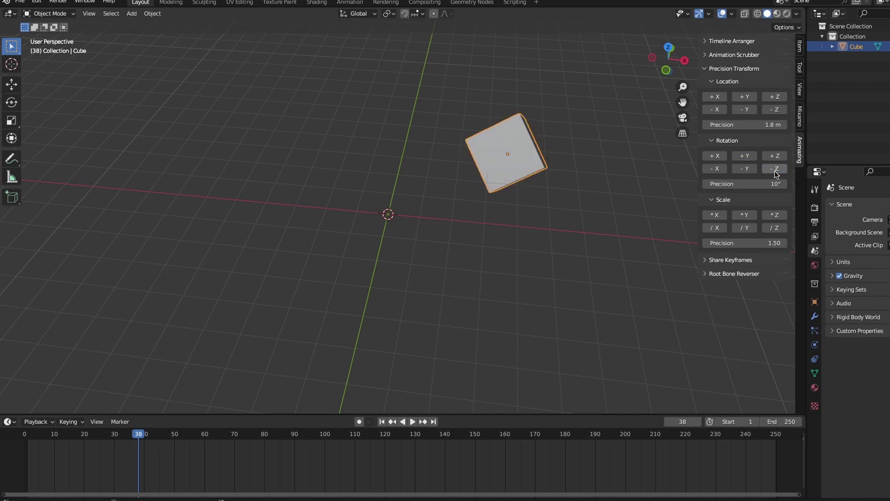
Step: Scale the cube by 1.5× steps: twice on X, once on Y, twice on Z
{"action": "left_click", "coordinate": [726, 218]}
{"action": "left_click", "coordinate": [726, 218]}
{"action": "left_click", "coordinate": [748, 213]}
{"action": "left_click", "coordinate": [748, 213]}
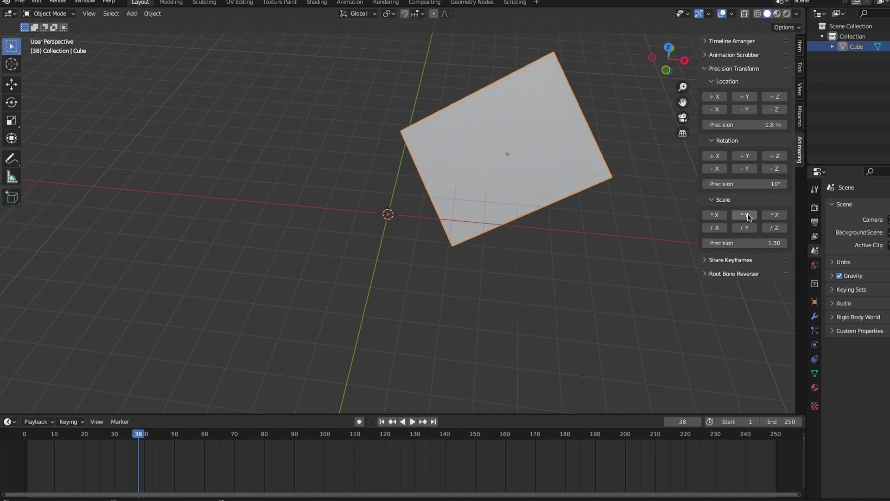
{"action": "left_click", "coordinate": [775, 215]}
{"action": "left_click", "coordinate": [775, 215]}
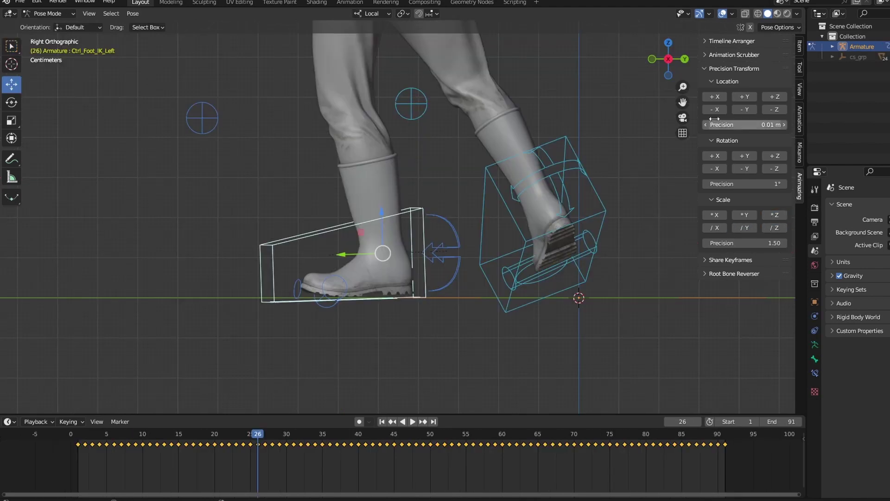
Step: Nudge the left foot IK control two 0.01 m steps along Y and tilt it 2° about X
{"action": "left_click", "coordinate": [742, 99]}
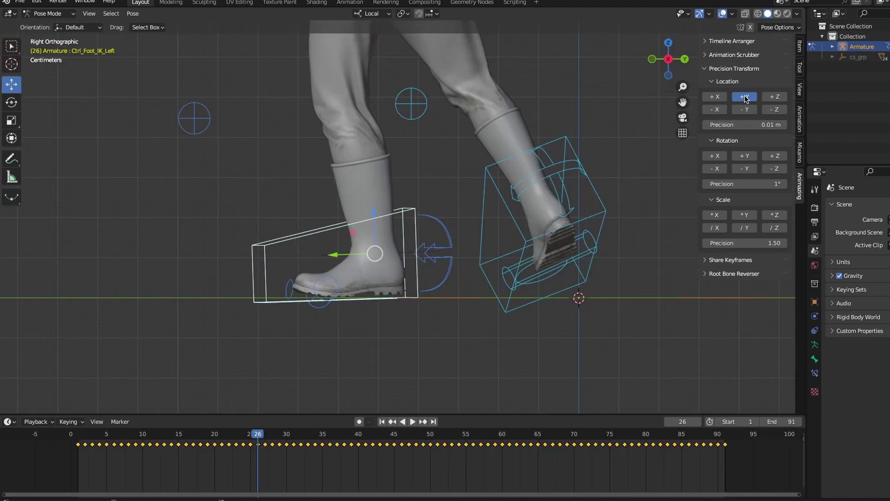
{"action": "left_click", "coordinate": [742, 99]}
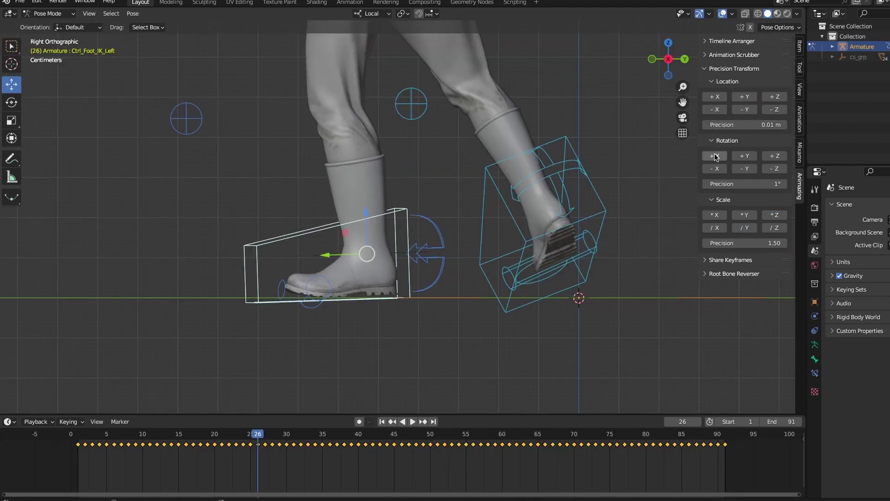
{"action": "left_click", "coordinate": [715, 156]}
{"action": "left_click", "coordinate": [715, 156]}
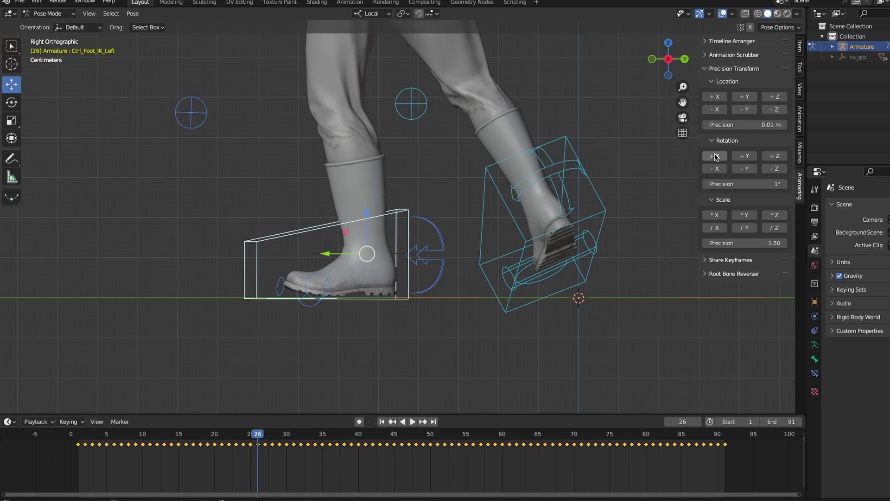
{"action": "left_click", "coordinate": [715, 156]}
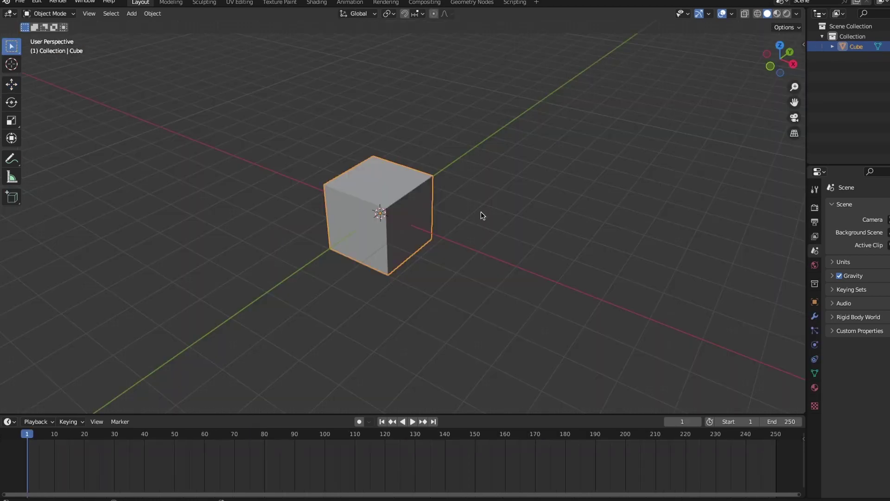
Step: In Edit Mode, snap the 3D cursor to one of the cube's corner vertices
{"action": "key", "text": "ctrl+Tab"}
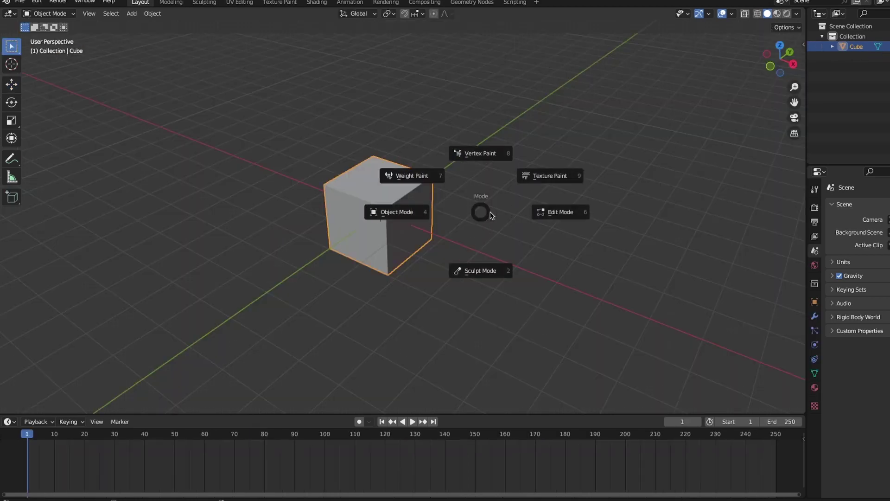
{"action": "left_click", "coordinate": [538, 212]}
{"action": "left_click", "coordinate": [432, 239]}
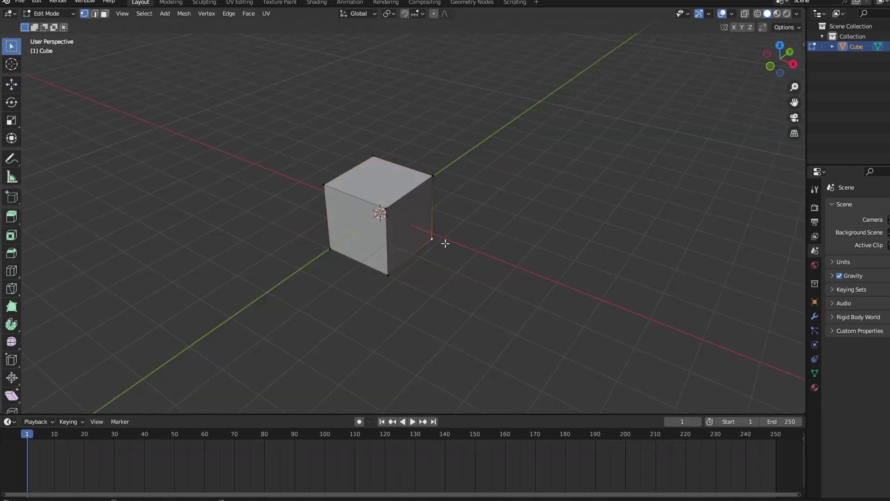
{"action": "key", "text": "shift+s"}
{"action": "left_click", "coordinate": [456, 315]}
Step: Back in Object Mode, set the cube's origin to the 3D cursor
{"action": "key", "text": "ctrl+Tab"}
{"action": "left_click", "coordinate": [410, 253]}
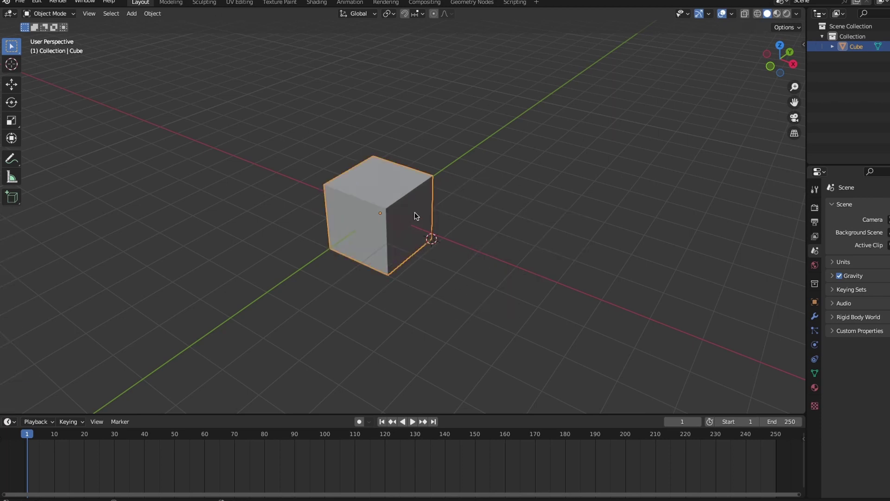
{"action": "right_click", "coordinate": [419, 231]}
{"action": "mouse_move", "coordinate": [417, 256]}
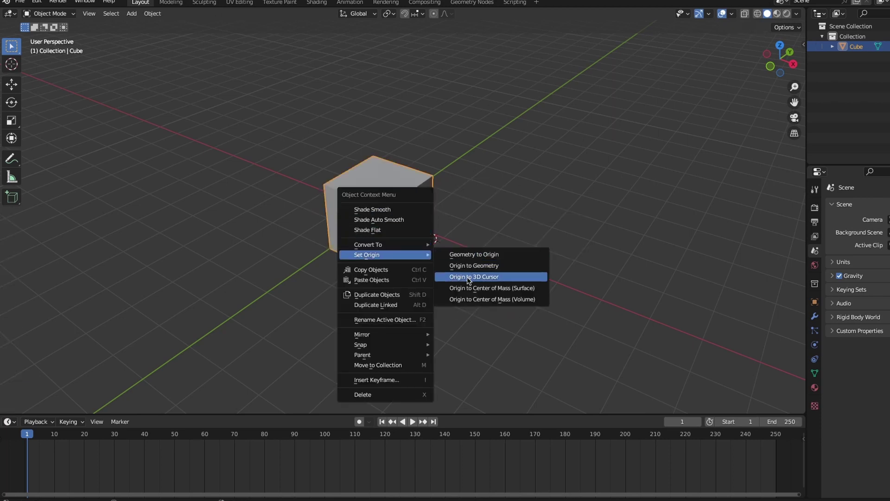
{"action": "left_click", "coordinate": [467, 280]}
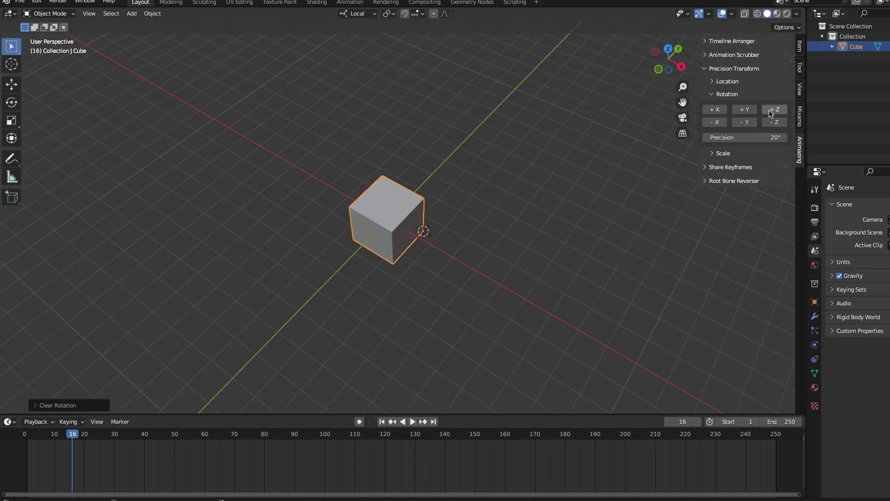
Step: Rotate the cube four 20° steps about Z and two about Y around its corner
{"action": "left_click", "coordinate": [774, 122]}
{"action": "left_click", "coordinate": [775, 122]}
{"action": "left_click", "coordinate": [775, 122]}
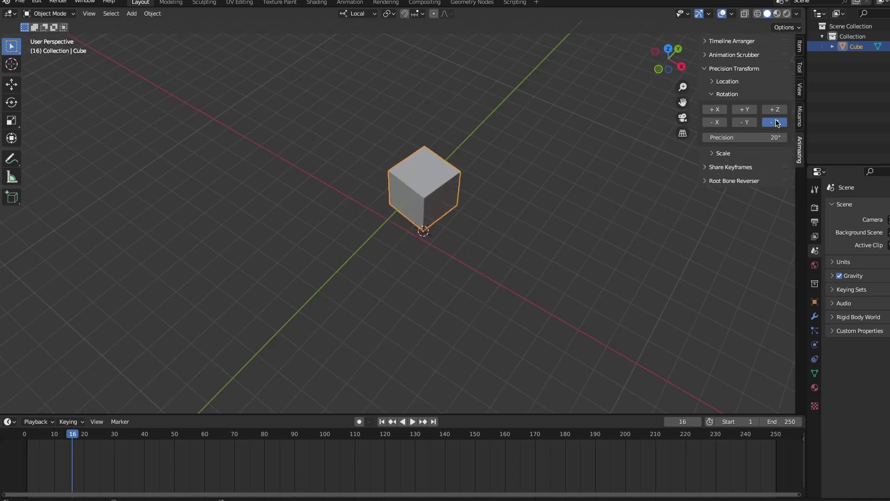
{"action": "left_click", "coordinate": [775, 123]}
{"action": "left_click", "coordinate": [751, 109]}
{"action": "left_click", "coordinate": [750, 110]}
{"action": "left_click", "coordinate": [751, 110]}
{"action": "left_click", "coordinate": [750, 110]}
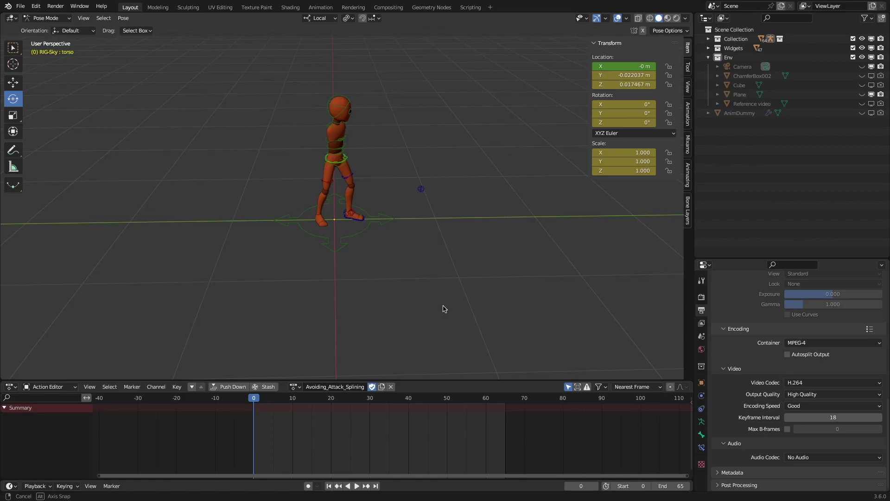
Step: Play the dummy character's animation and stop it at frame 10
{"action": "mouse_move", "coordinate": [445, 302]}
{"action": "middle_mouse_down"}
{"action": "mouse_move", "coordinate": [444, 312]}
{"action": "mouse_move", "coordinate": [433, 302]}
{"action": "middle_mouse_up"}
{"action": "key", "text": "space"}
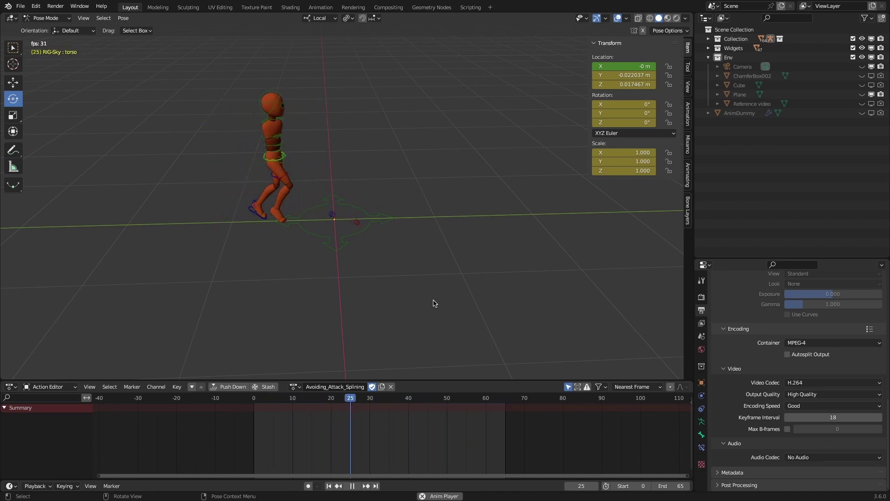
{"action": "key", "text": "space"}
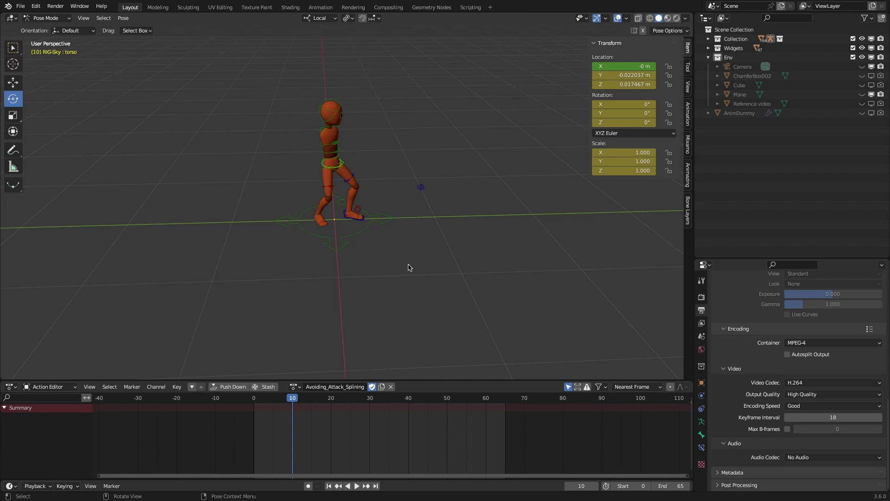
Step: Select both knee-pole controls and the torso, and key them on frames up to 58
{"action": "left_click", "coordinate": [359, 210]}
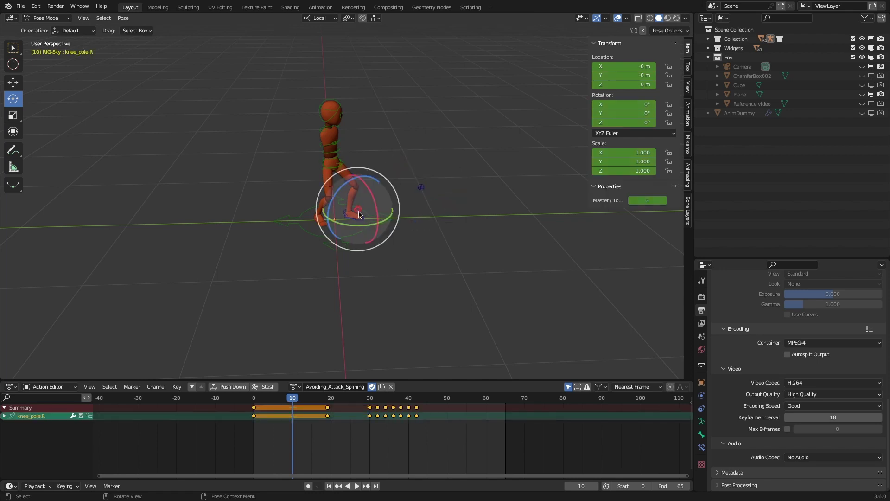
{"action": "left_click", "coordinate": [421, 188]}
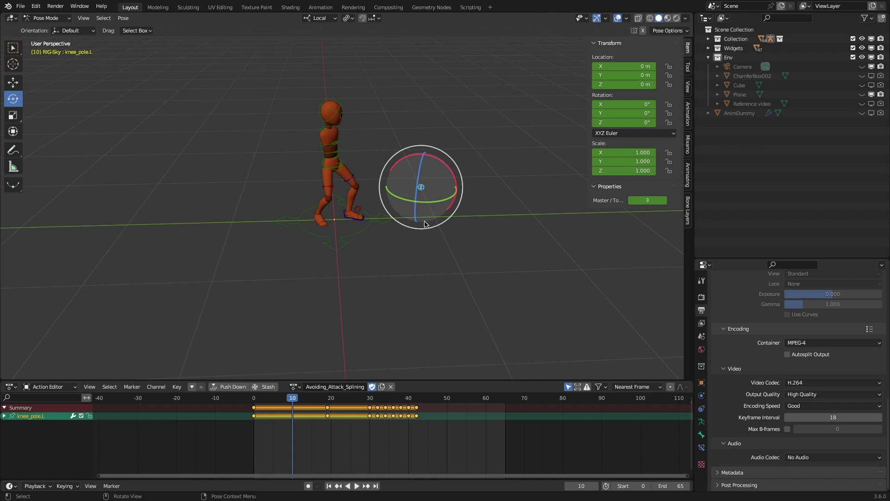
{"action": "key", "text": "w"}
{"action": "key", "text": "shift+Left"}
{"action": "left_click", "coordinate": [406, 267]}
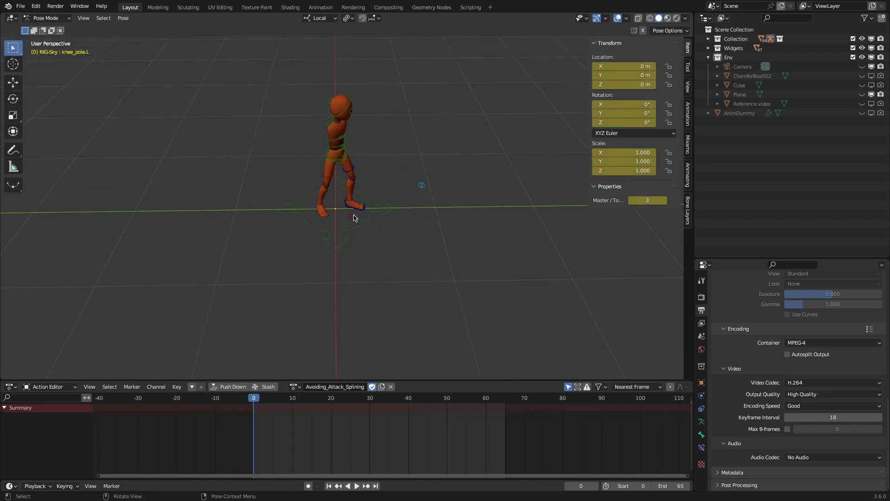
{"action": "left_click", "coordinate": [354, 218]}
{"action": "left_click", "coordinate": [420, 186], "text": "shift"}
{"action": "left_click", "coordinate": [346, 154], "text": "shift"}
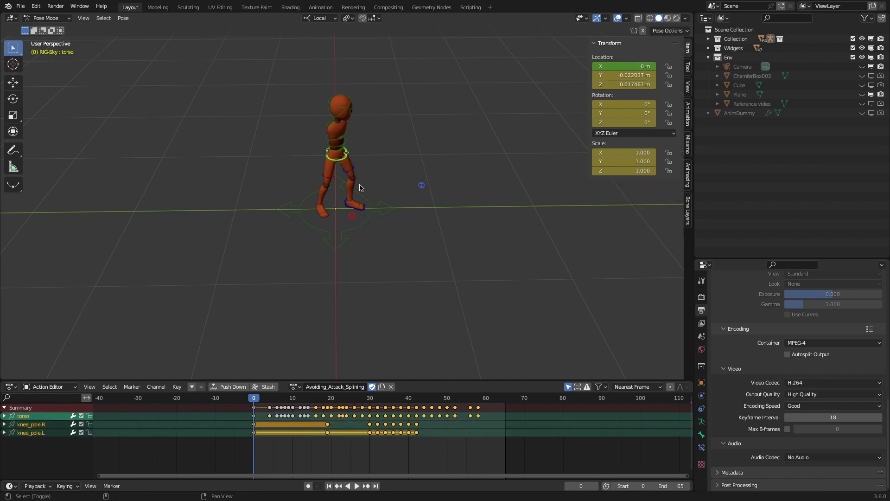
{"action": "key", "text": "Right"}
{"action": "key", "text": "Right"}
{"action": "key", "text": "Right"}
{"action": "key", "text": "Right"}
{"action": "key", "text": "Right"}
{"action": "key", "text": "Right"}
{"action": "key", "text": "Right"}
{"action": "key", "text": "Right"}
{"action": "key", "text": "Right"}
{"action": "key", "text": "Right"}
{"action": "key", "text": "Right"}
{"action": "key", "text": "Right"}
{"action": "key", "text": "Right"}
{"action": "key", "text": "Right"}
{"action": "key", "text": "Right"}
{"action": "key", "text": "Right"}
{"action": "key", "text": "Right"}
{"action": "key", "text": "Right"}
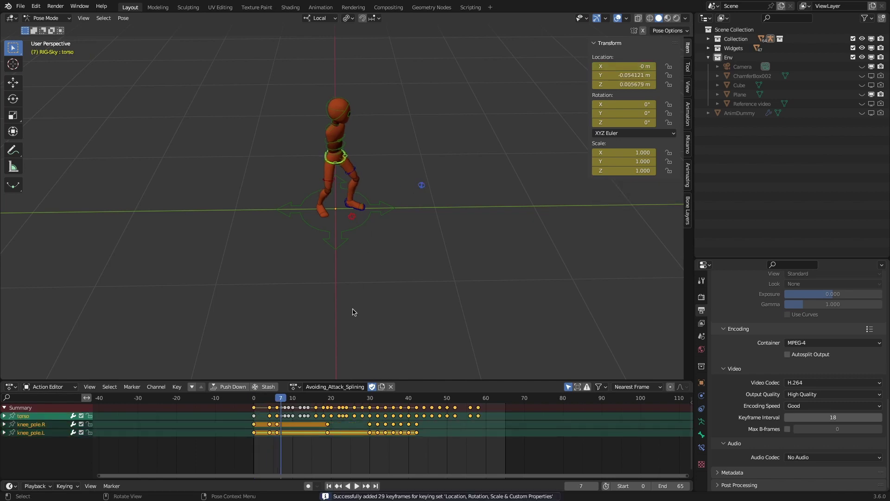
{"action": "key", "text": "Right"}
{"action": "key", "text": "Right"}
{"action": "key", "text": "Right"}
{"action": "key", "text": "Right"}
{"action": "key", "text": "Right"}
{"action": "key", "text": "Right"}
{"action": "key", "text": "Right"}
{"action": "key", "text": "Right"}
{"action": "key", "text": "Right"}
{"action": "key", "text": "Right"}
{"action": "key", "text": "Right"}
{"action": "key", "text": "Right"}
{"action": "key", "text": "Right"}
{"action": "key", "text": "Right"}
{"action": "key", "text": "Right"}
{"action": "key", "text": "Right"}
{"action": "key", "text": "Right"}
{"action": "key", "text": "Right"}
{"action": "key", "text": "Right"}
{"action": "key", "text": "Right"}
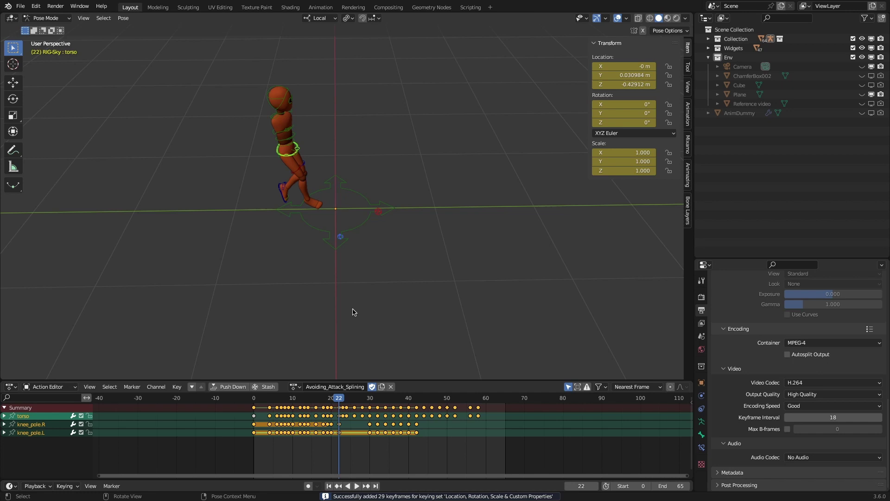
{"action": "key", "text": "Up"}
{"action": "key", "text": "i"}
{"action": "key", "text": "Up"}
{"action": "key", "text": "i"}
{"action": "key", "text": "Up"}
{"action": "key", "text": "i"}
{"action": "key", "text": "Up"}
{"action": "key", "text": "i"}
{"action": "key", "text": "Up"}
{"action": "key", "text": "i"}
{"action": "key", "text": "Up"}
{"action": "key", "text": "i"}
{"action": "key", "text": "Up"}
{"action": "key", "text": "i"}
{"action": "key", "text": "Up"}
{"action": "key", "text": "i"}
{"action": "key", "text": "Up"}
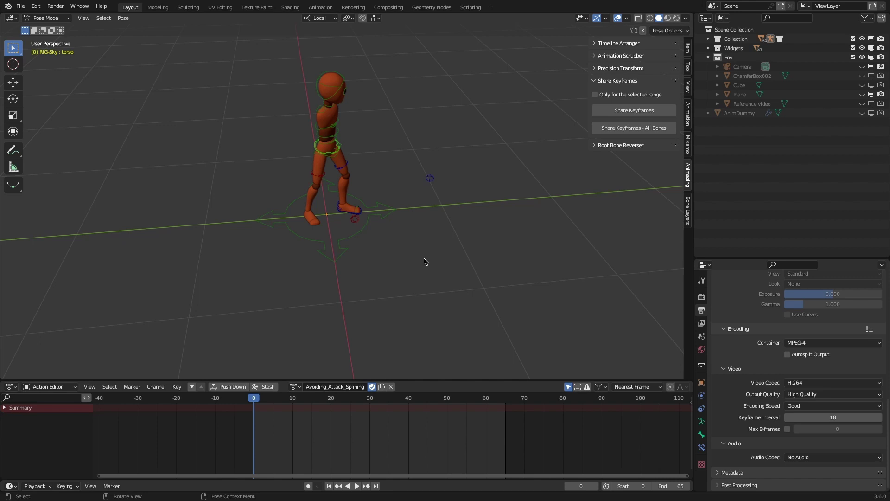
Step: Share the torso's keyframe timings onto both knee poles, check the left pole, then undo
{"action": "left_click", "coordinate": [355, 219]}
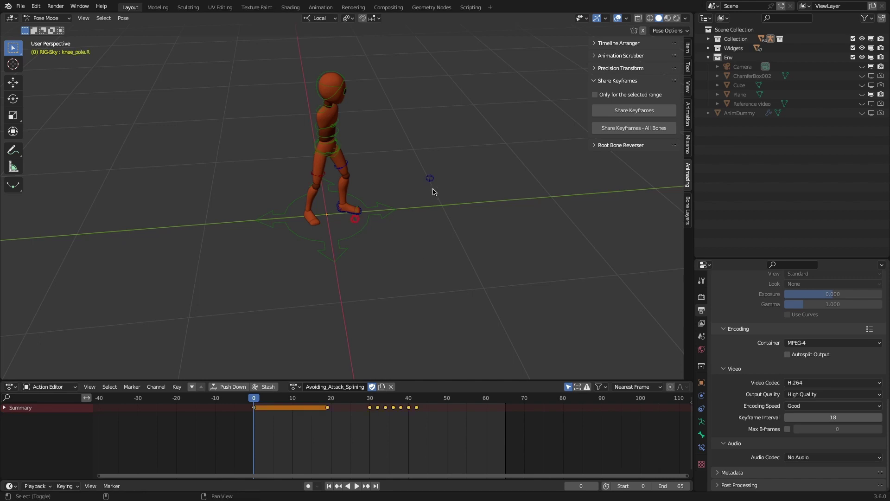
{"action": "left_click", "coordinate": [431, 180]}
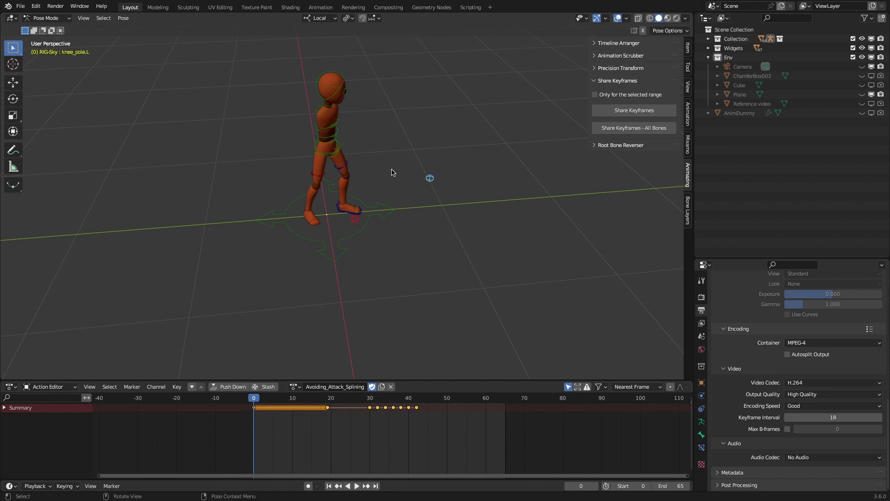
{"action": "left_click", "coordinate": [327, 157]}
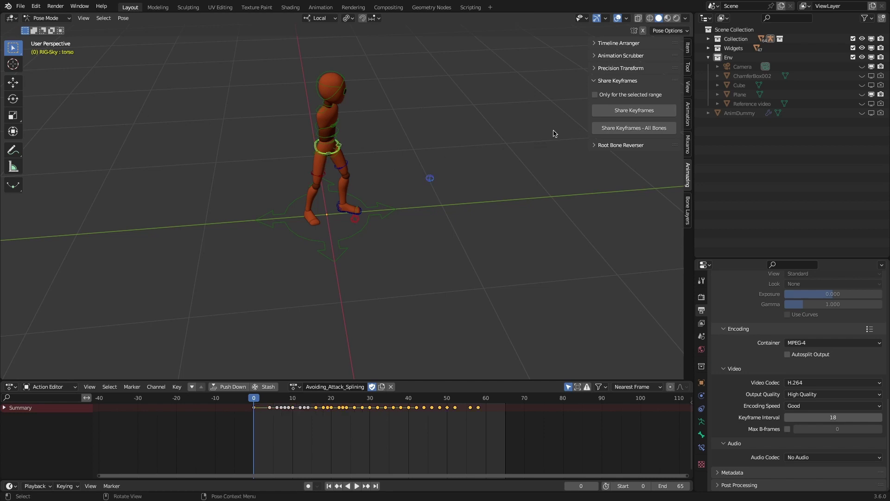
{"action": "left_click", "coordinate": [629, 112]}
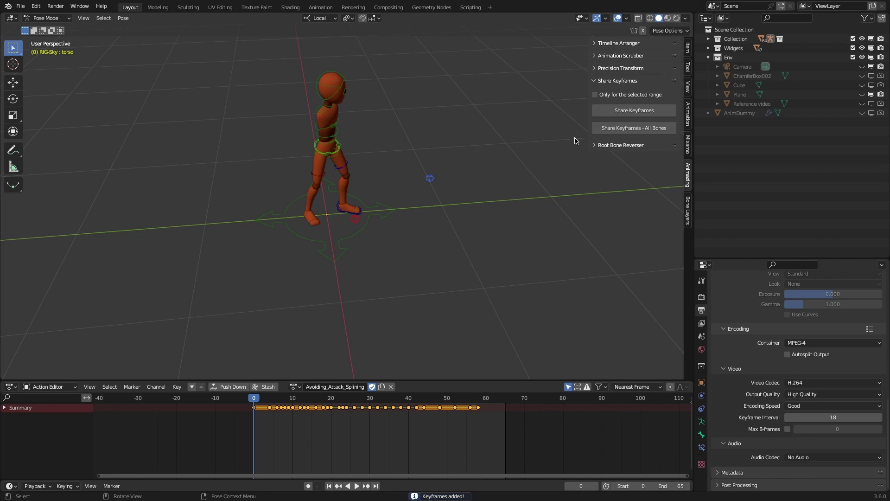
{"action": "left_click", "coordinate": [355, 225]}
{"action": "left_click", "coordinate": [432, 180]}
{"action": "key", "text": "ctrl+z"}
{"action": "middle_click_drag", "start_coordinate": [431, 180], "coordinate": [438, 300]}
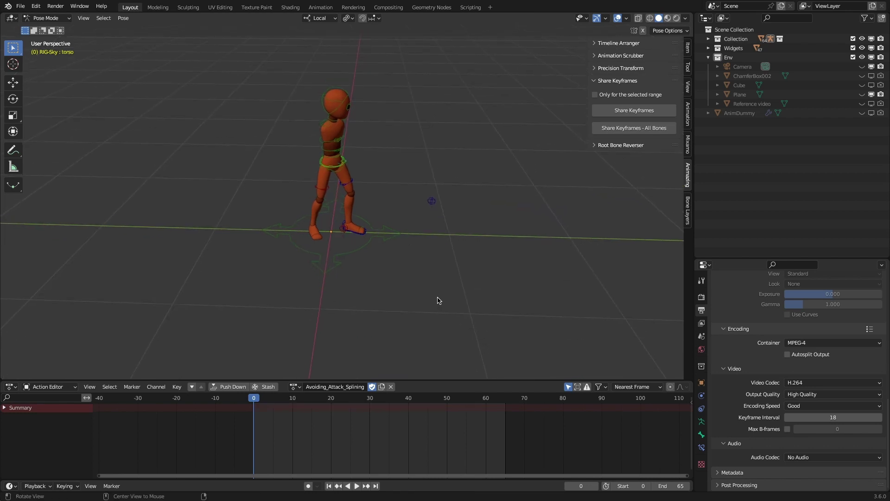
Step: Share torso keys with All Bones and undo, then share only within frames 44–58
{"action": "left_click", "coordinate": [337, 169]}
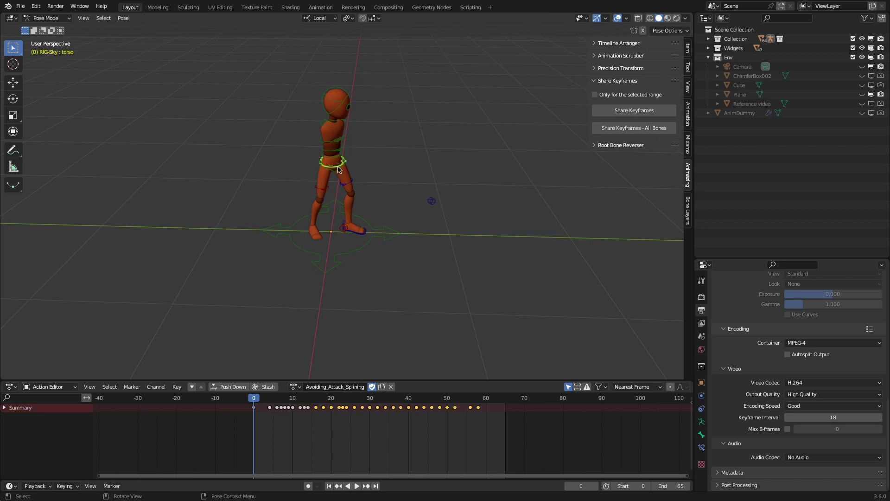
{"action": "left_click", "coordinate": [626, 129]}
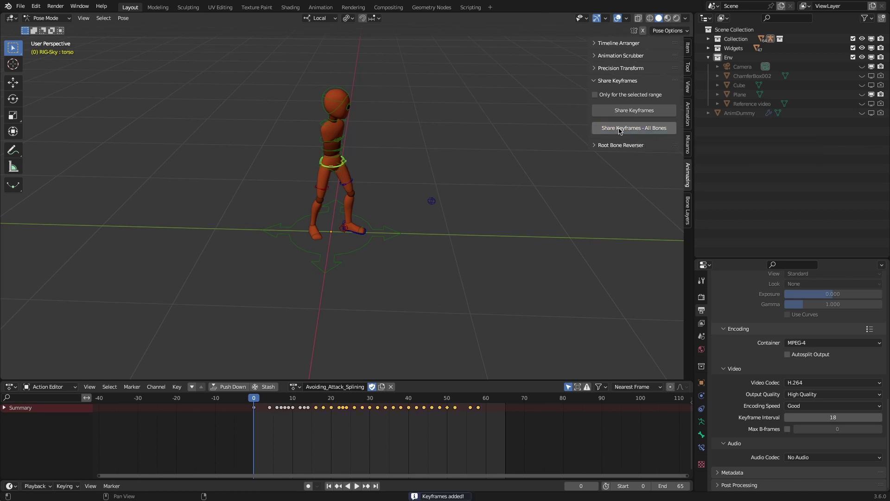
{"action": "left_click", "coordinate": [432, 204]}
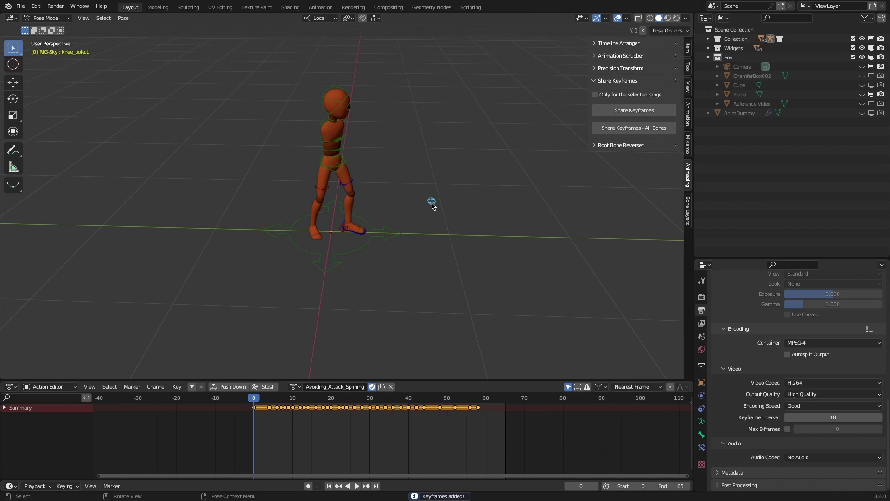
{"action": "key", "text": "ctrl+z"}
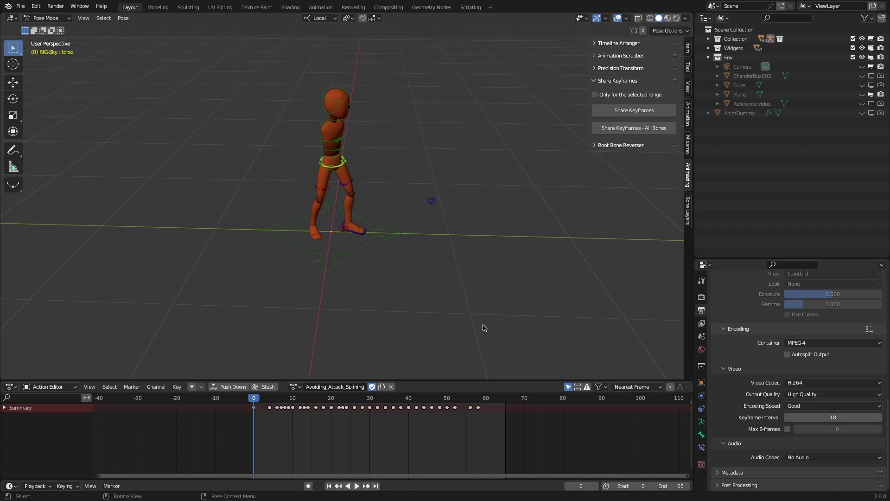
{"action": "left_click_drag", "start_coordinate": [418, 424], "coordinate": [494, 402]}
{"action": "left_click", "coordinate": [641, 112]}
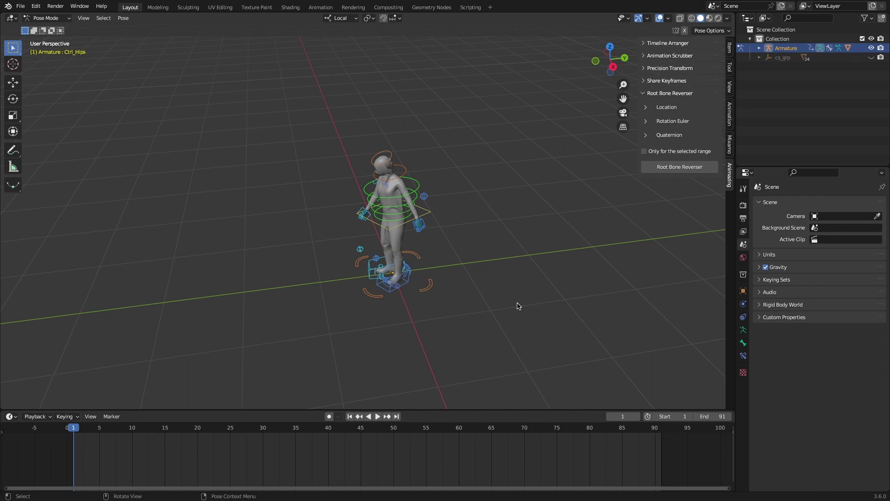
Step: Preview the walk, reverse Ctrl_Master's Z location with Root Bone Reverser, and play the in-place walk
{"action": "key", "text": "space"}
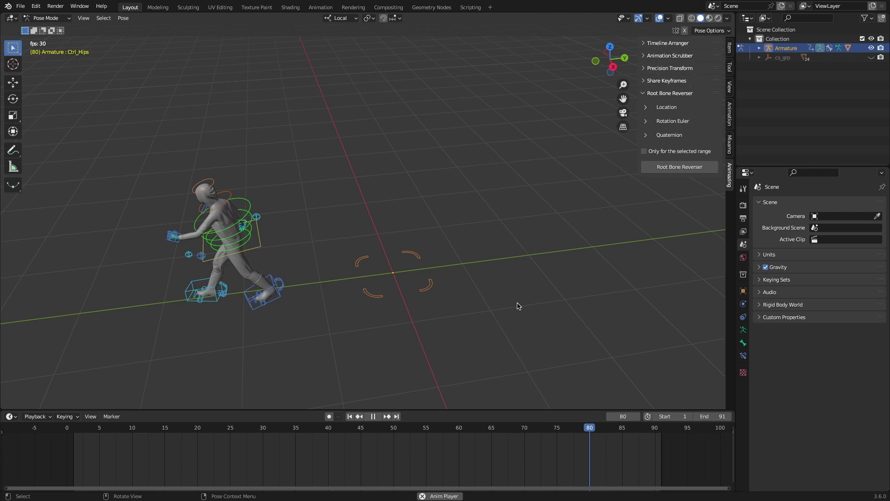
{"action": "key", "text": "space"}
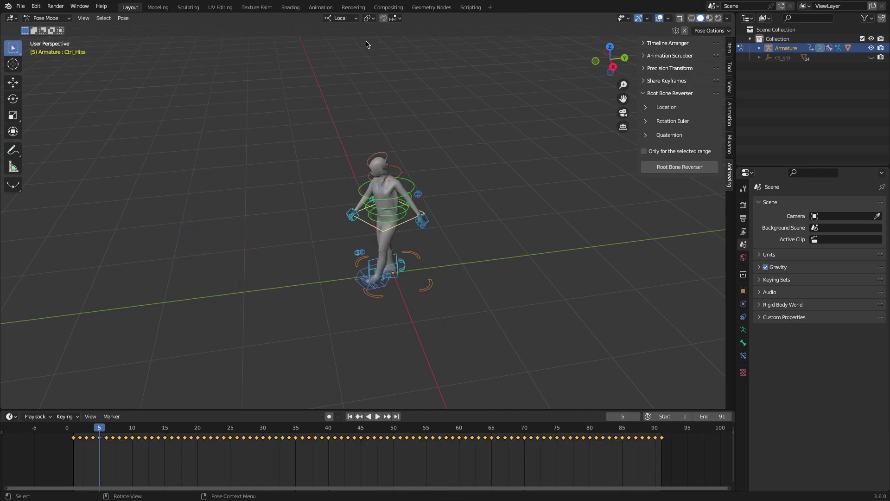
{"action": "left_click", "coordinate": [351, 18]}
{"action": "left_click", "coordinate": [448, 77]}
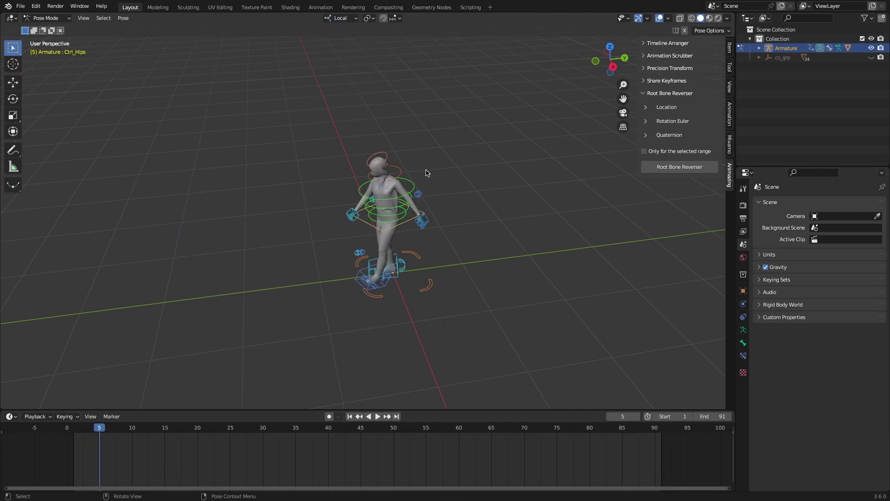
{"action": "left_click", "coordinate": [407, 226]}
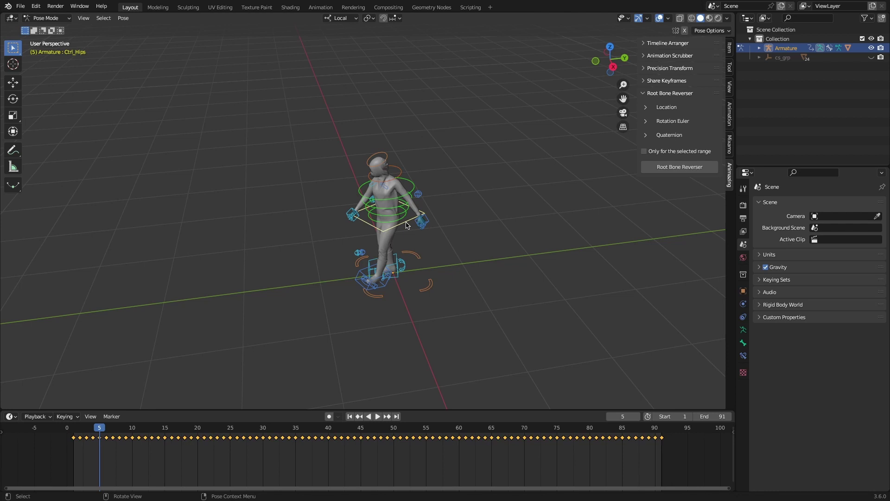
{"action": "key", "text": "g"}
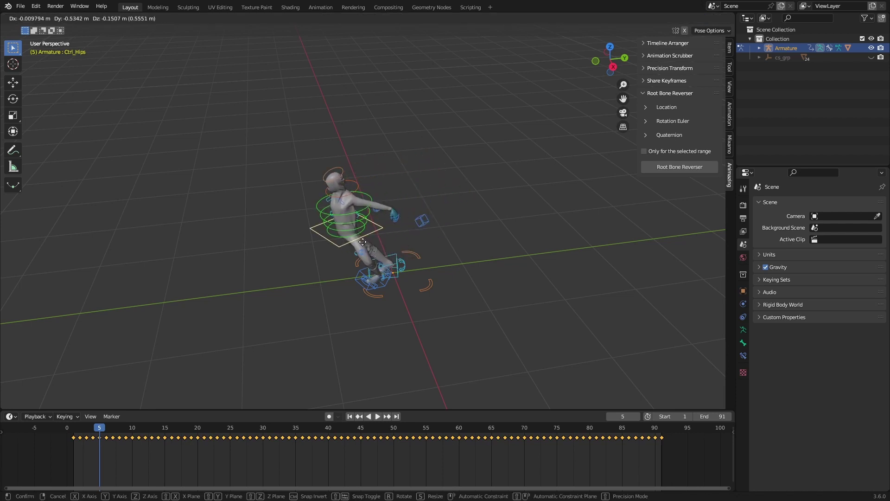
{"action": "right_click", "coordinate": [324, 229]}
{"action": "scroll", "coordinate": [320, 228], "scroll_direction": "down", "scroll_amount": 9, "text": "alt"}
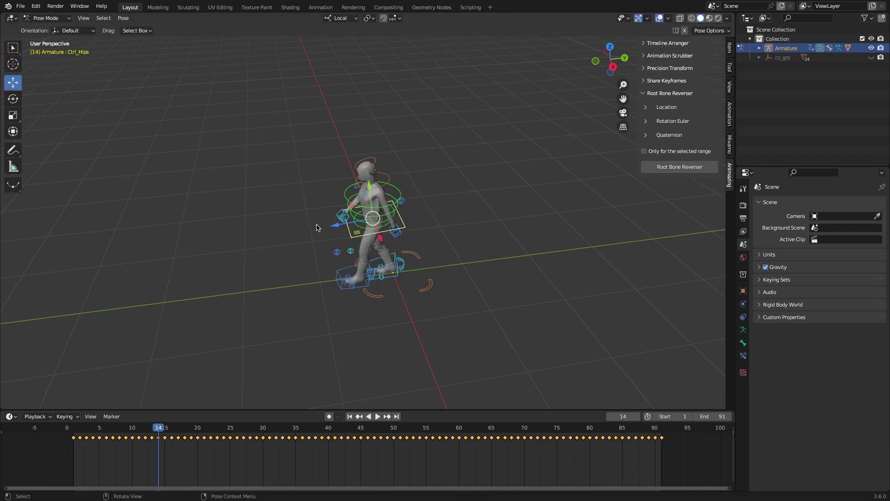
{"action": "left_click", "coordinate": [432, 283], "text": "shift"}
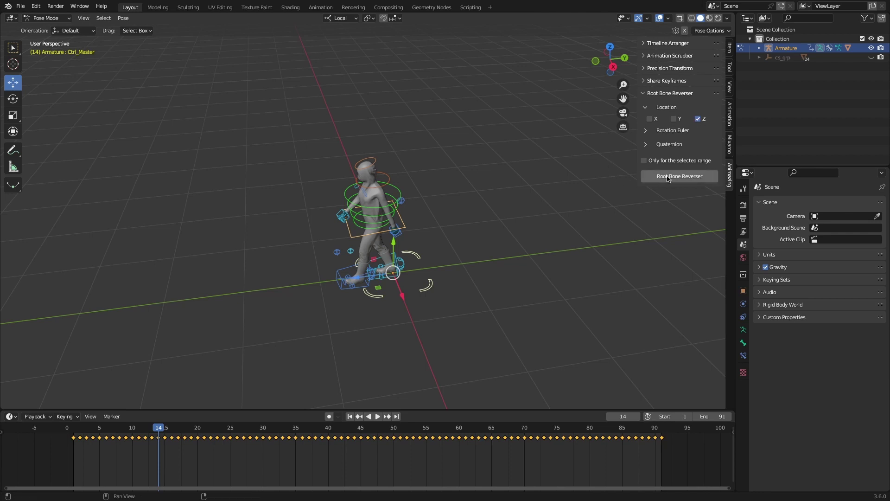
{"action": "key", "text": "space"}
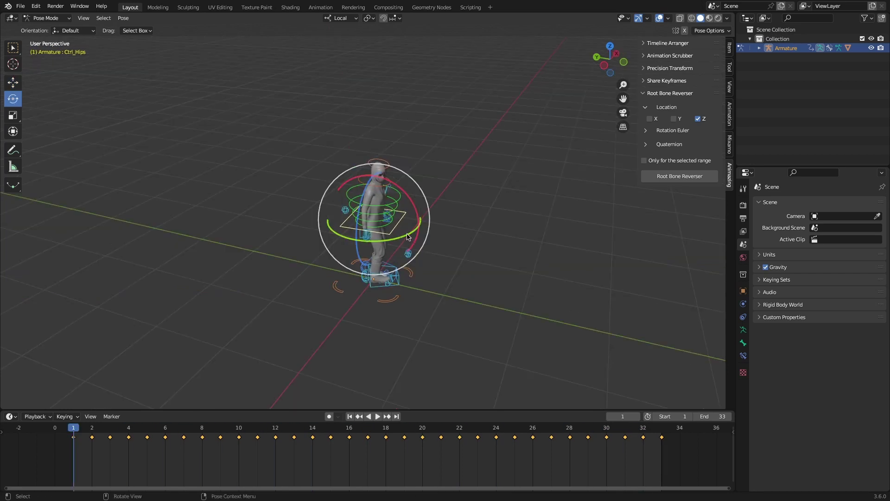
Step: Reverse Ctrl_Master's Y rotation with Root Bone Reverser and play the 33-frame clip
{"action": "mouse_move", "coordinate": [407, 237]}
{"action": "left_mouse_down"}
{"action": "mouse_move", "coordinate": [371, 239]}
{"action": "mouse_move", "coordinate": [398, 232]}
{"action": "left_mouse_up"}
{"action": "left_click", "coordinate": [393, 301]}
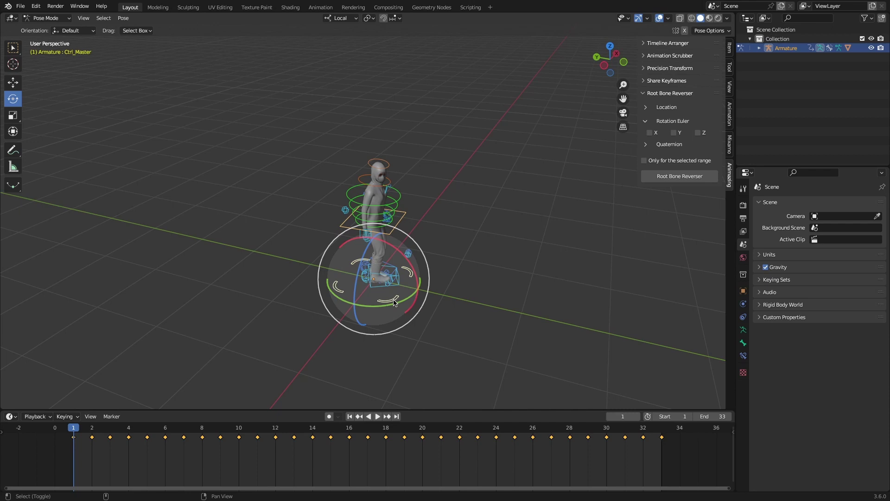
{"action": "left_click", "coordinate": [680, 180]}
{"action": "key", "text": "space"}
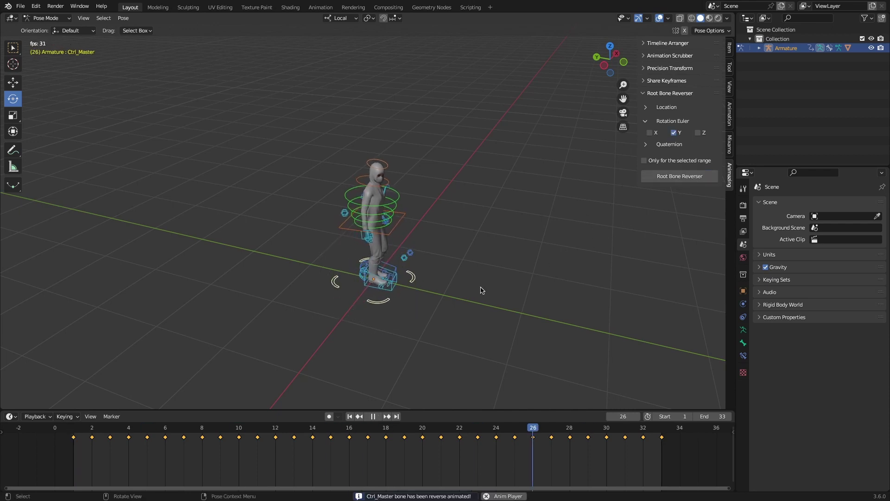
{"action": "middle_click_drag", "start_coordinate": [495, 302], "coordinate": [451, 318]}
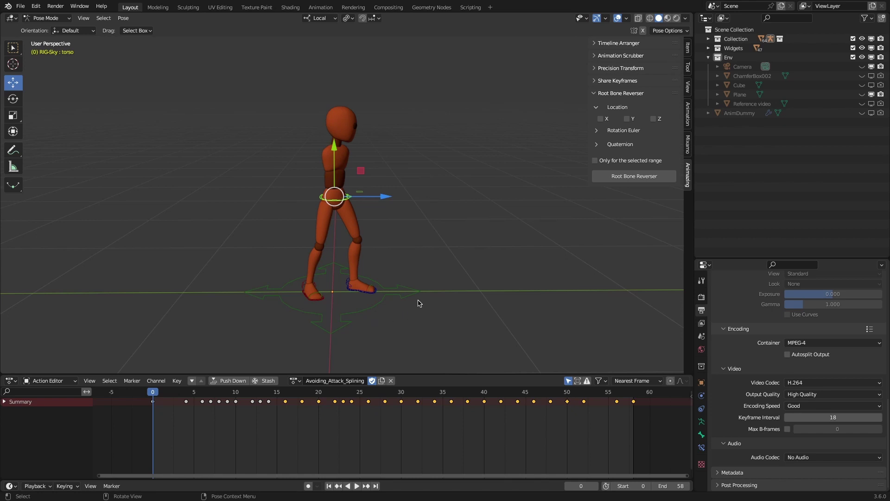
Step: Reverse the master bone's root motion over the whole walk, play it, and scrub around frame 20
{"action": "middle_click_drag", "start_coordinate": [419, 303], "coordinate": [422, 306]}
{"action": "left_click", "coordinate": [400, 290]}
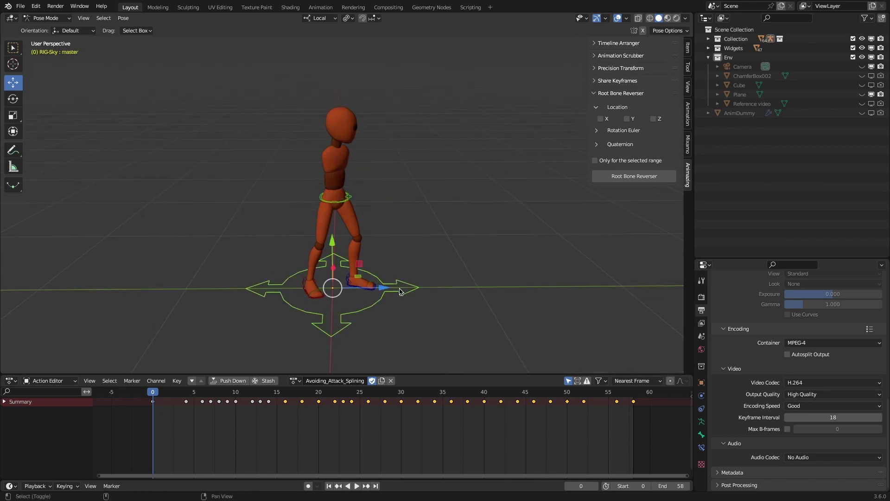
{"action": "left_click", "coordinate": [635, 176]}
{"action": "key", "text": "space"}
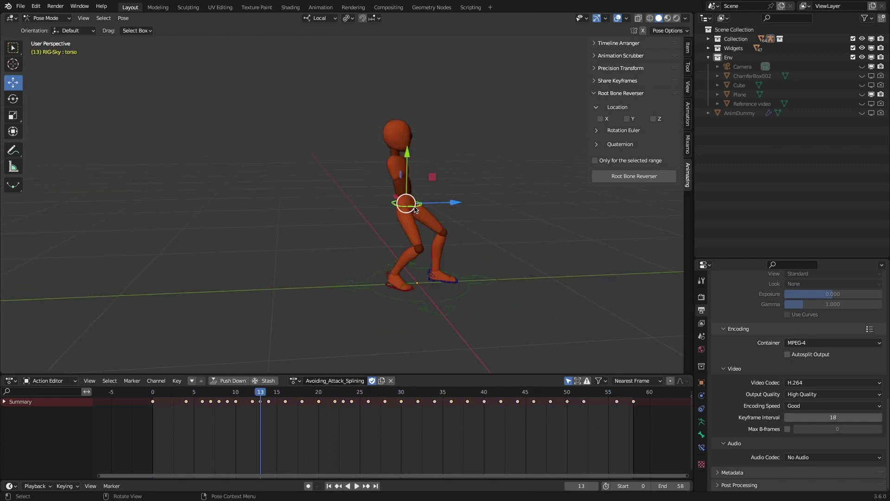
{"action": "key", "text": "space"}
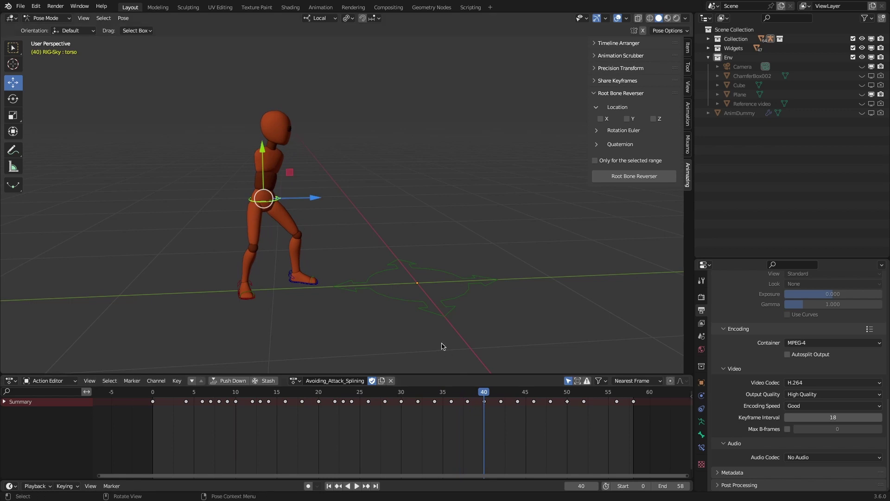
{"action": "left_click_drag", "start_coordinate": [492, 394], "coordinate": [351, 390]}
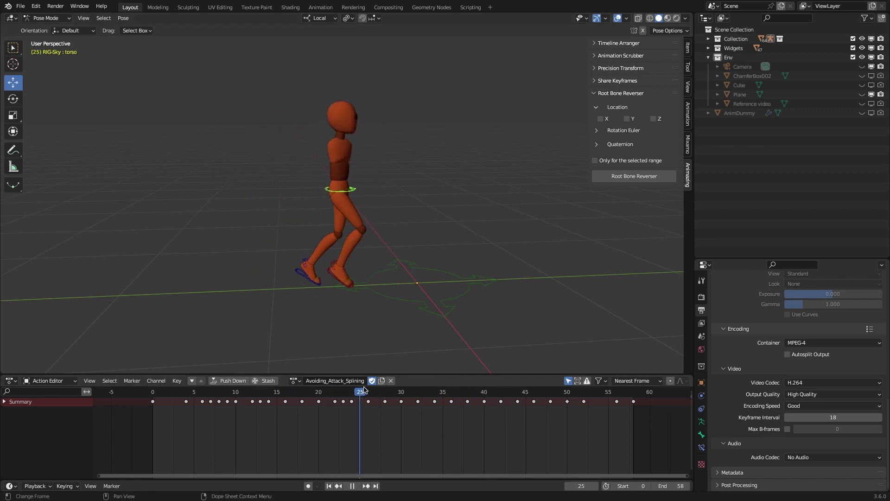
{"action": "key", "text": "Escape"}
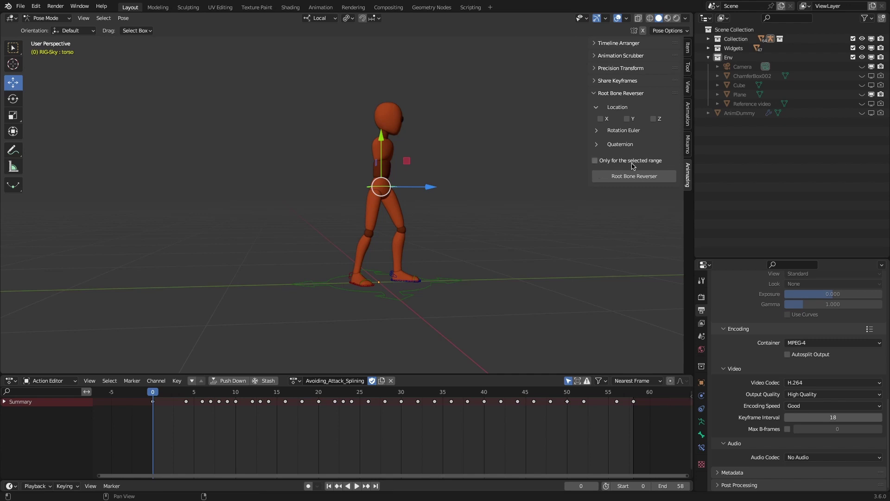
Step: With 'Only for the selected range', reverse the master bone over keys 20–26, then play in side view
{"action": "left_click", "coordinate": [595, 160]}
{"action": "middle_click_drag", "start_coordinate": [482, 293], "coordinate": [461, 309]}
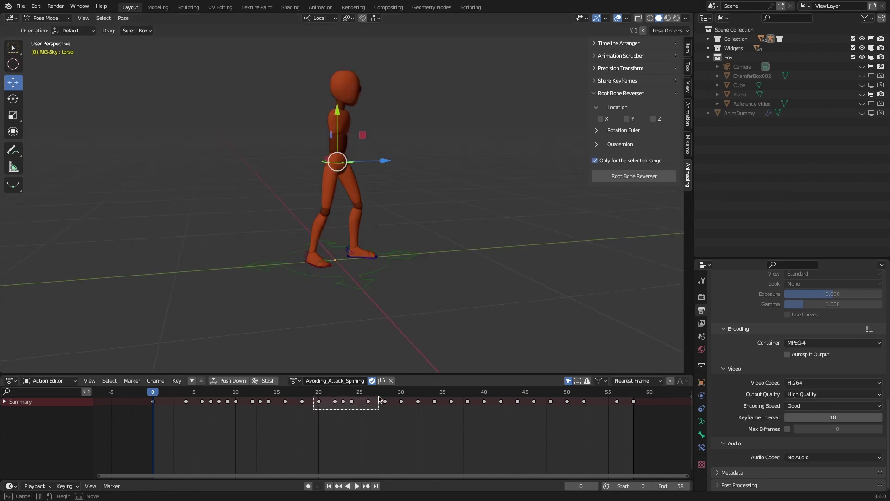
{"action": "left_click_drag", "start_coordinate": [379, 399], "coordinate": [381, 400]}
{"action": "left_click", "coordinate": [410, 253], "text": "shift"}
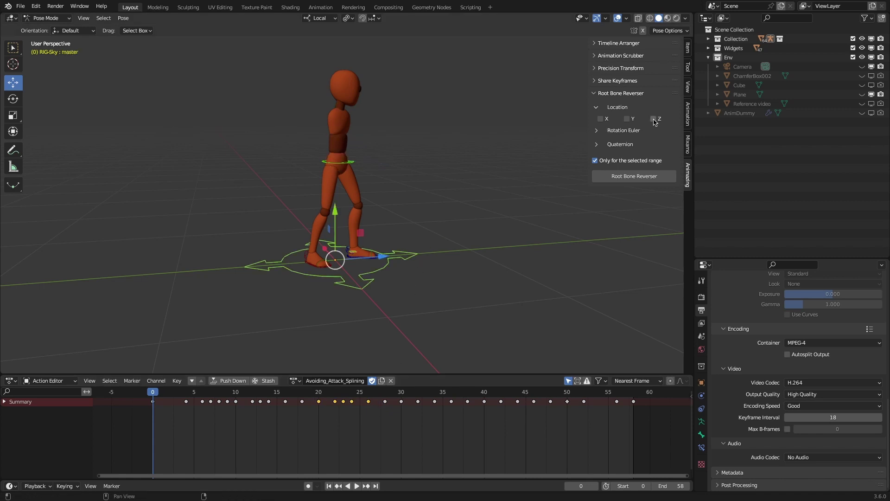
{"action": "left_click", "coordinate": [623, 178]}
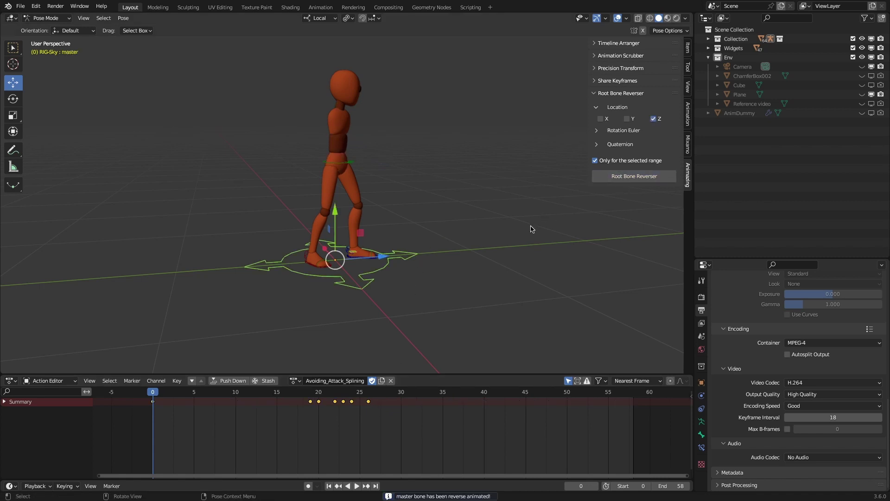
{"action": "key", "text": "space"}
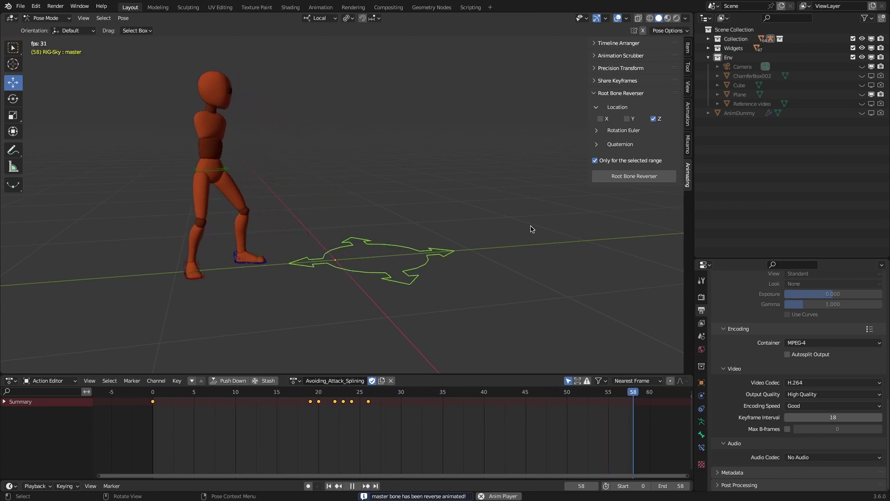
{"action": "key", "text": "grave"}
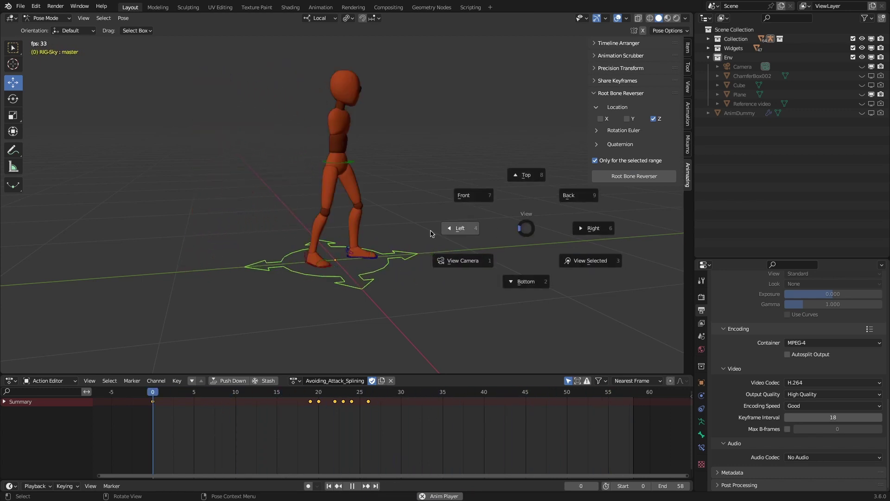
{"action": "left_click", "coordinate": [431, 234]}
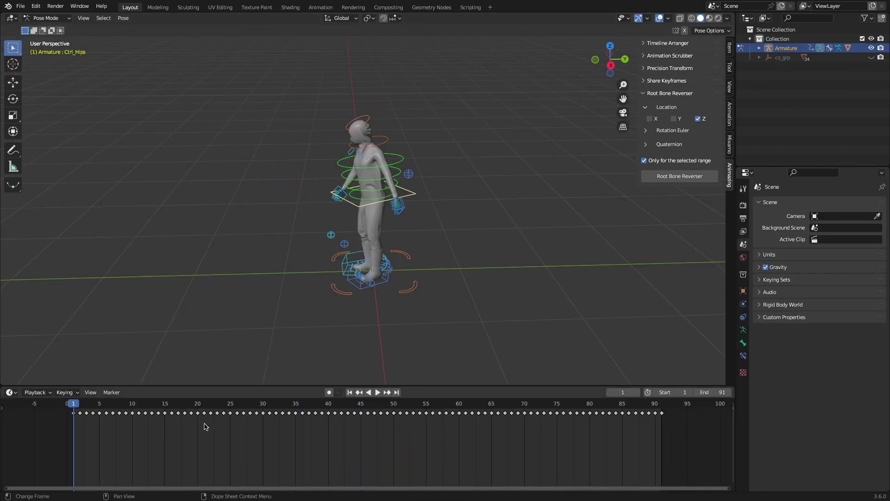
Step: Reverse Ctrl_Master over key ranges including frames 37–46 and 80–85, then play it back
{"action": "left_click_drag", "start_coordinate": [163, 438], "coordinate": [228, 407]}
{"action": "left_click_drag", "start_coordinate": [311, 438], "coordinate": [375, 406]}
{"action": "left_click_drag", "start_coordinate": [618, 414], "coordinate": [623, 412]}
{"action": "left_click", "coordinate": [408, 291]}
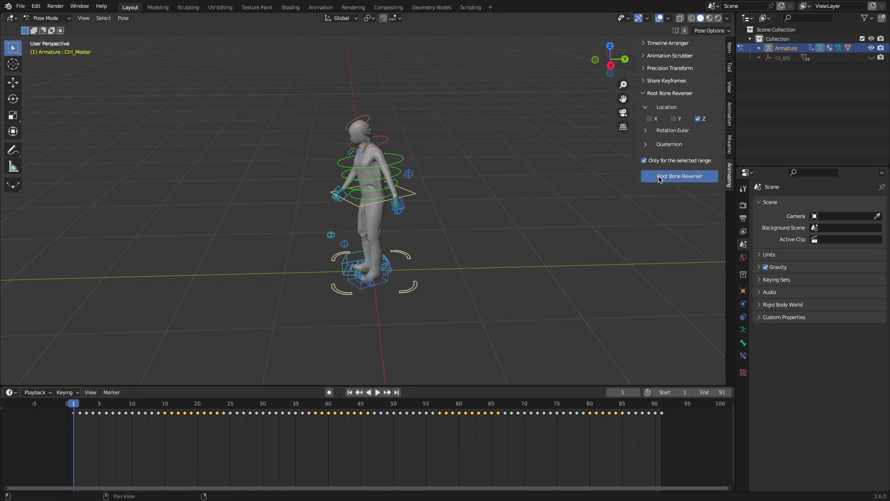
{"action": "left_click", "coordinate": [661, 179]}
{"action": "key", "text": "space"}
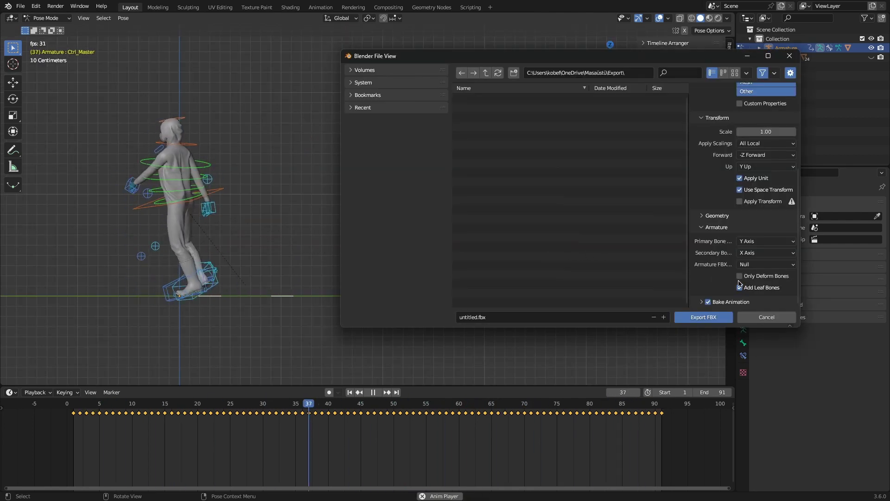
Step: Export untitled.fbx with Only Deform Bones on and Add Leaf Bones off
{"action": "left_click", "coordinate": [740, 276]}
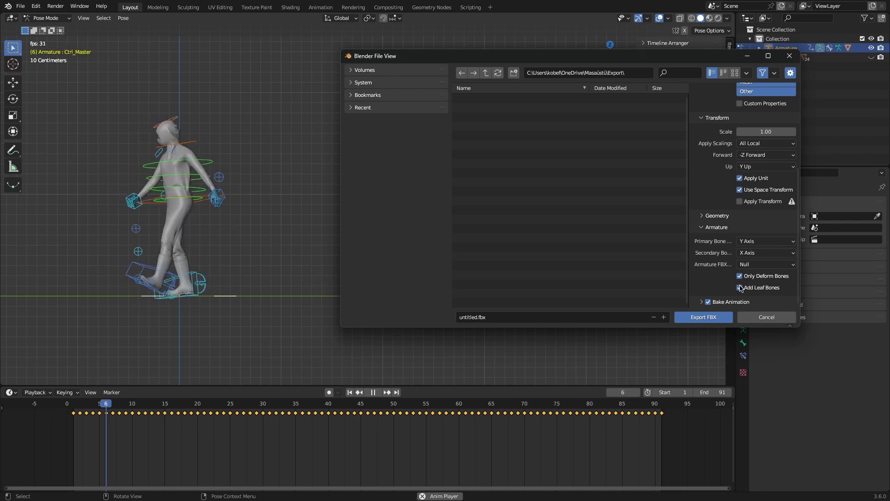
{"action": "left_click", "coordinate": [739, 288]}
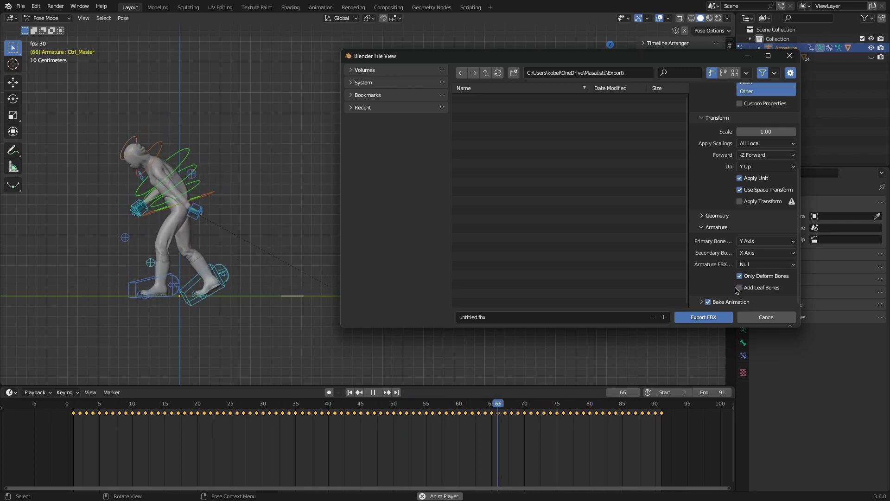
{"action": "left_click", "coordinate": [704, 318]}
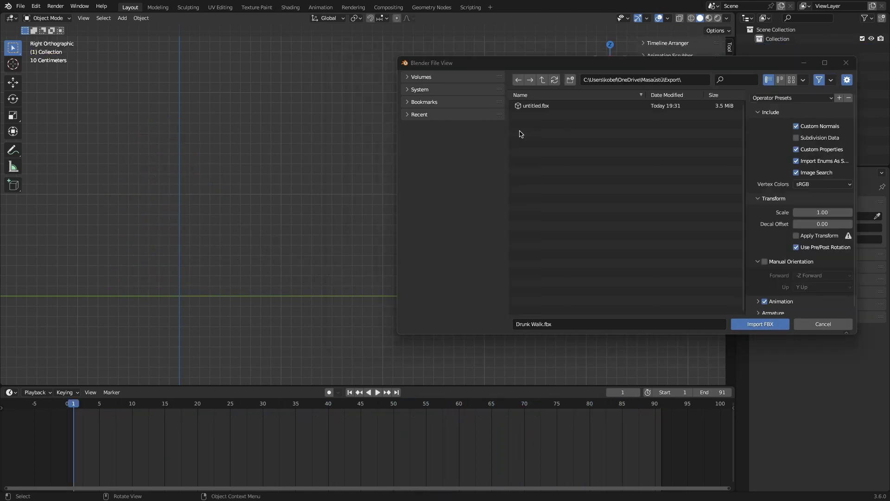
Step: Import untitled.fbx and play its walk animation from an angled view
{"action": "left_click", "coordinate": [546, 106]}
{"action": "left_click", "coordinate": [750, 325]}
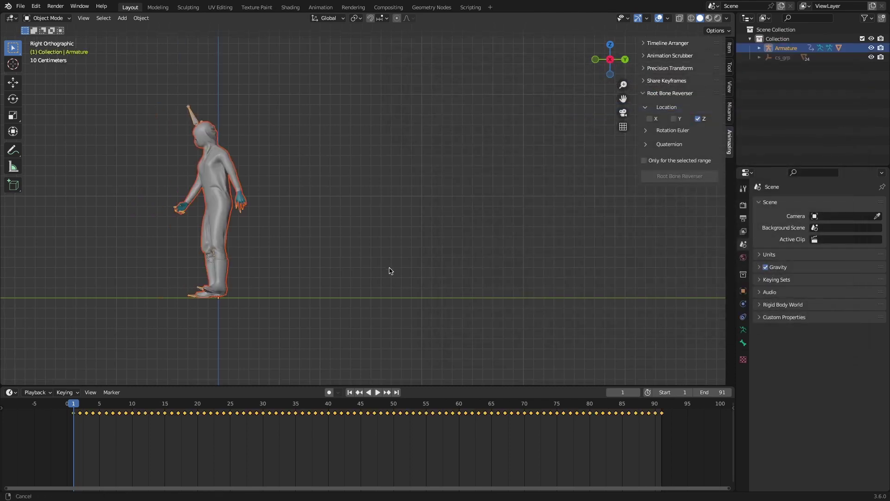
{"action": "key", "text": "space"}
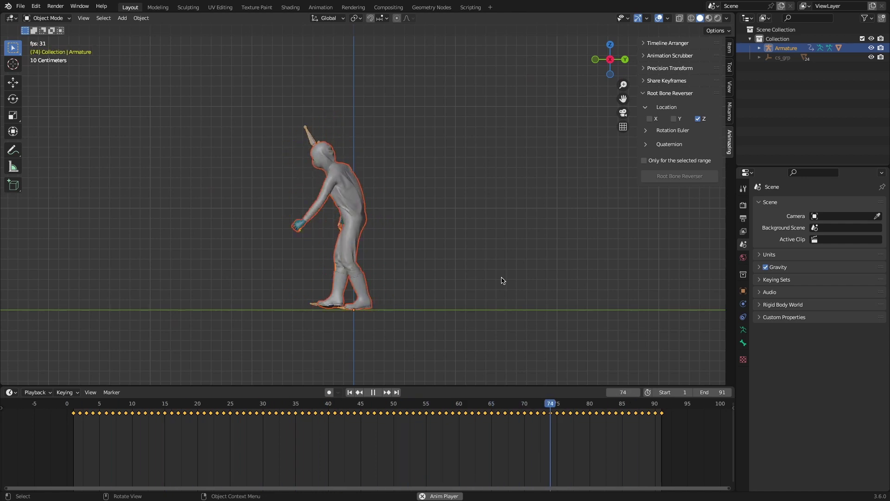
{"action": "middle_click_drag", "start_coordinate": [501, 278], "coordinate": [552, 284]}
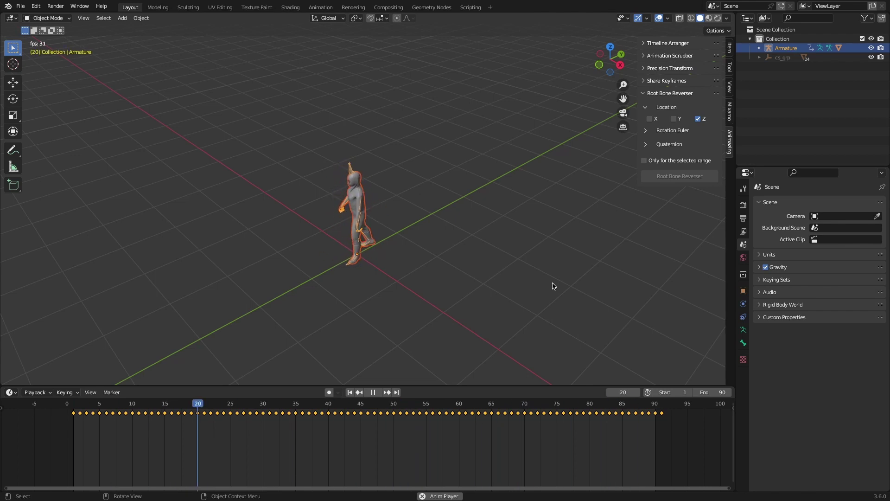
Step: Pause at frame 33, enter Pose Mode, and show shortcut options for Anim Scrub, Share Keyframes, Root Bone Reverser
{"action": "key", "text": "space"}
{"action": "key", "text": "ctrl+Tab"}
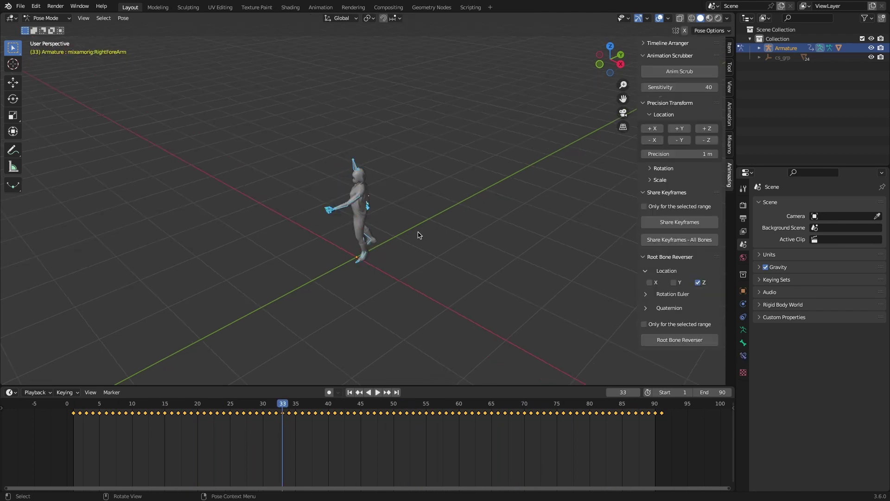
{"action": "right_click", "coordinate": [663, 72]}
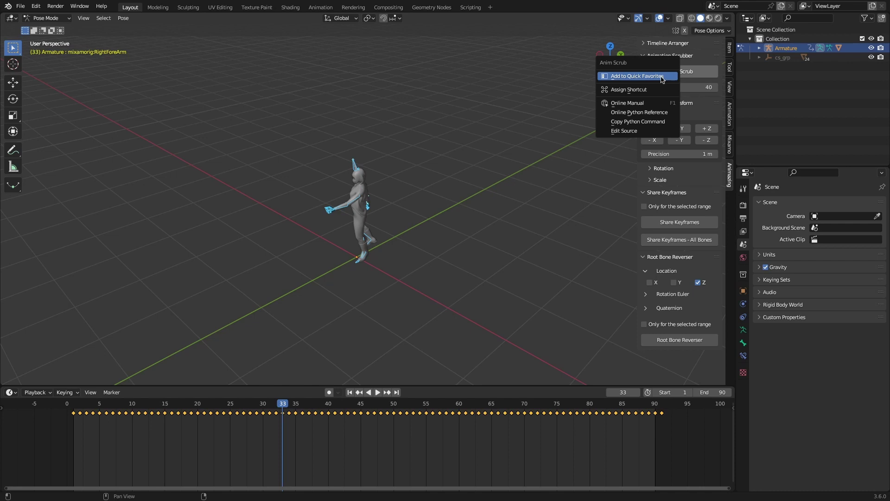
{"action": "right_click", "coordinate": [677, 222]}
{"action": "right_click", "coordinate": [661, 341]}
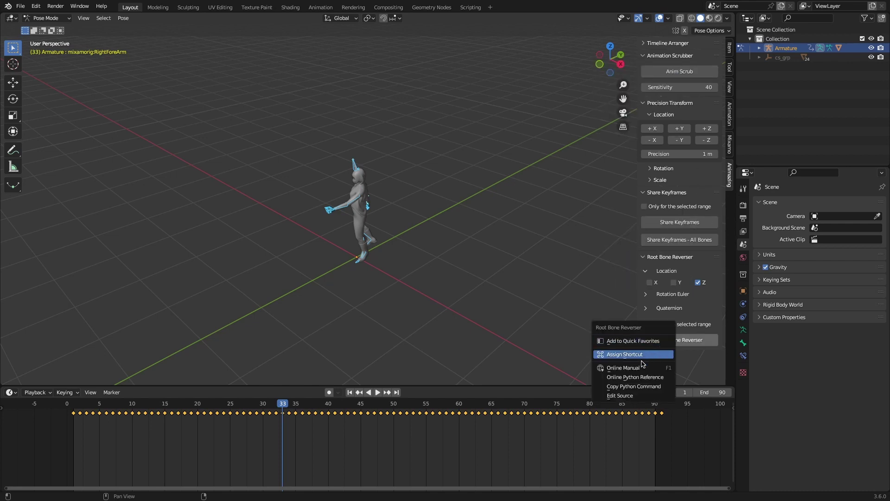